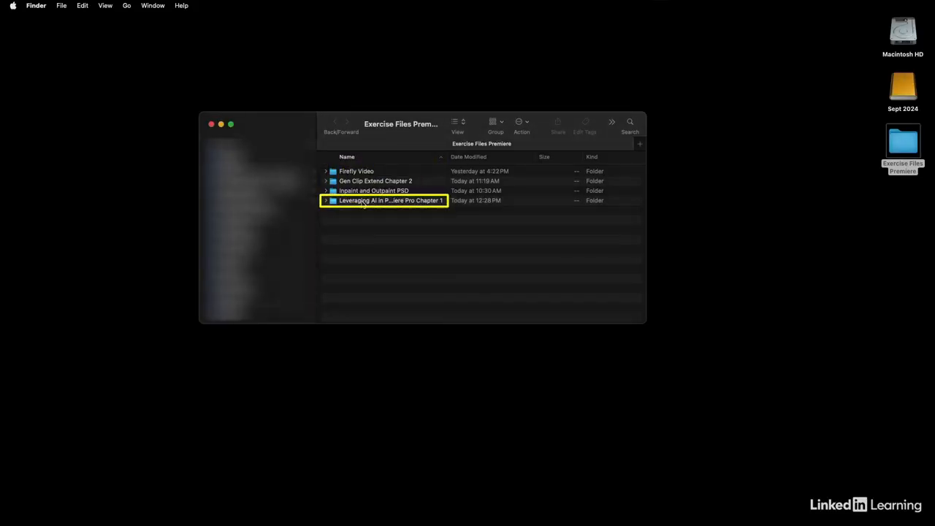
Step: Open the Leveraging AI in Premiere Pro Chapter 1 exercise folder and scroll to its project file
double_click(363, 201)
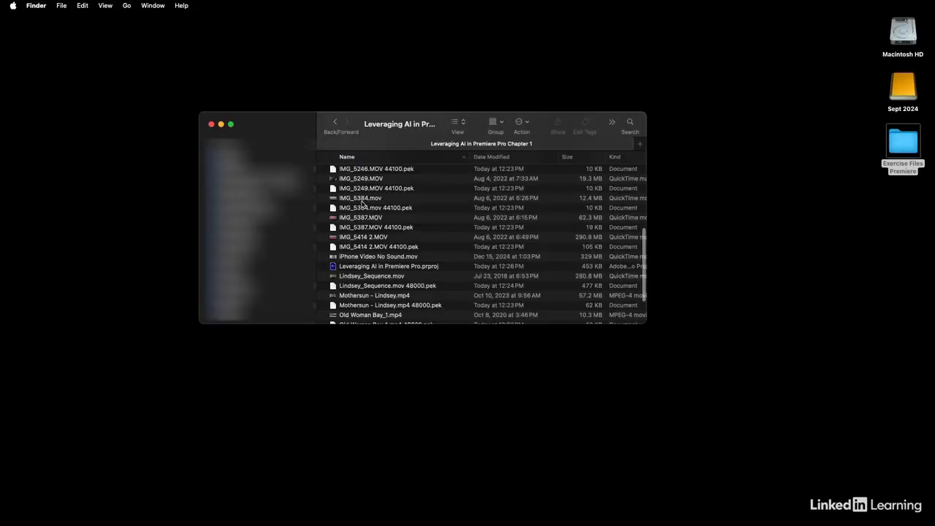
scroll(360, 203, down, 3)
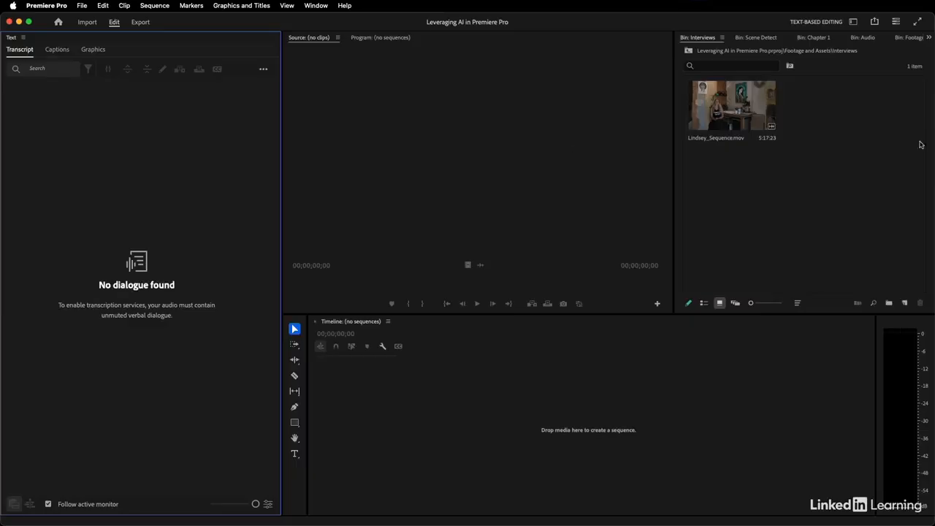
Step: Reset the Text-Based Editing workspace to its saved layout from the Workspaces list
click(853, 22)
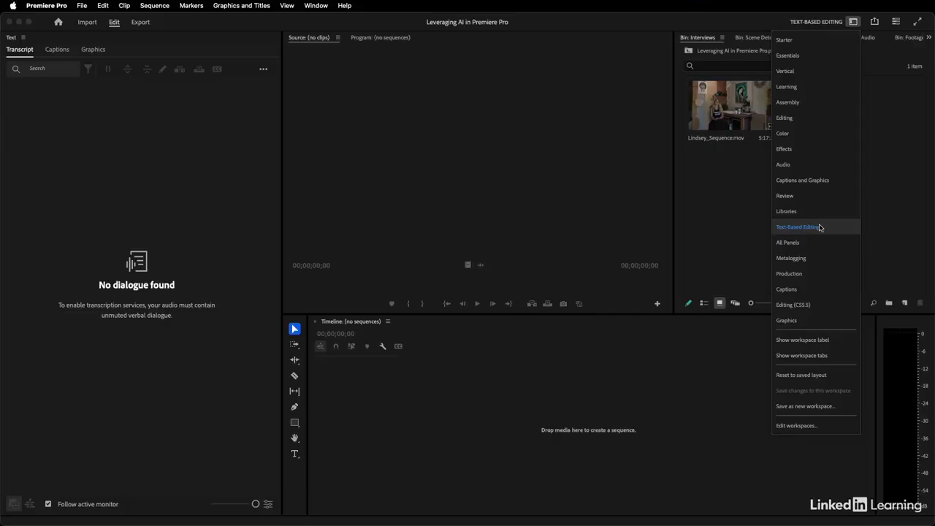
click(809, 375)
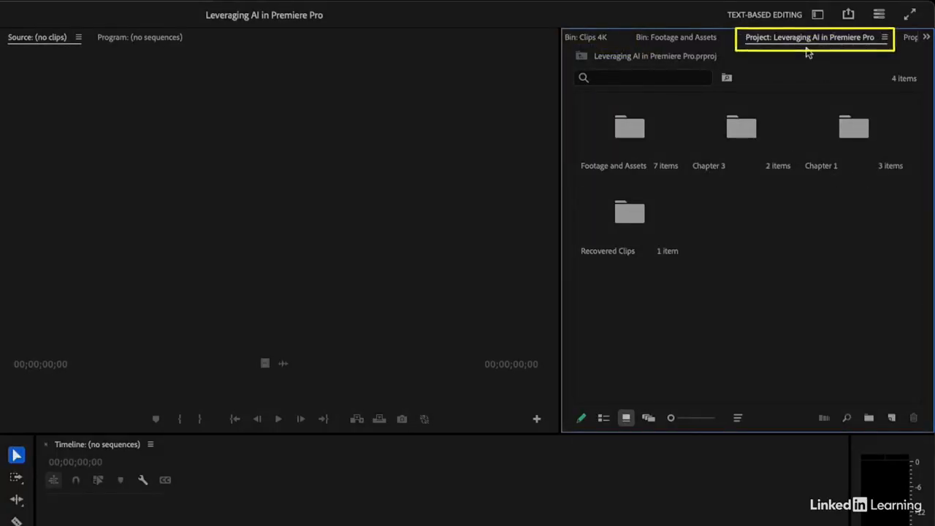
Step: Load the interview clip from Footage and Assets > Interviews into the Source monitor, cued near its start
double_click(621, 136)
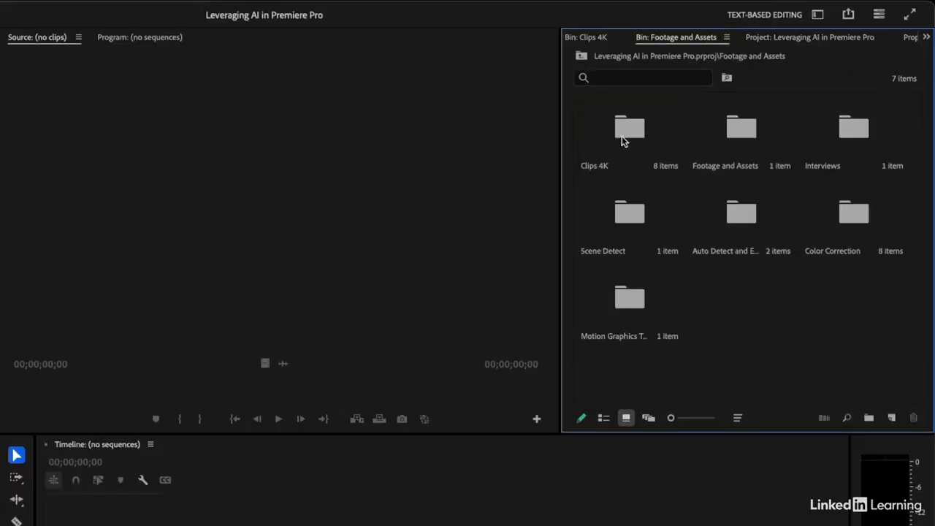
double_click(868, 138)
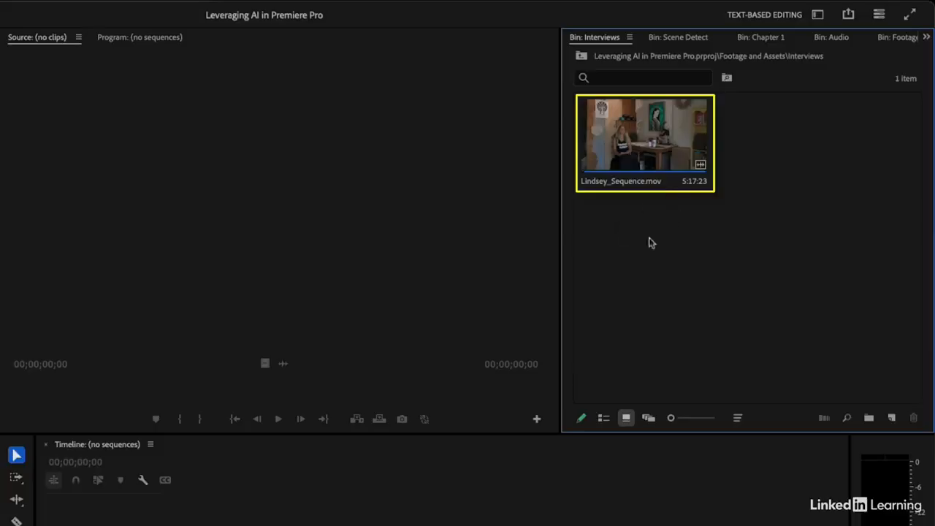
double_click(645, 140)
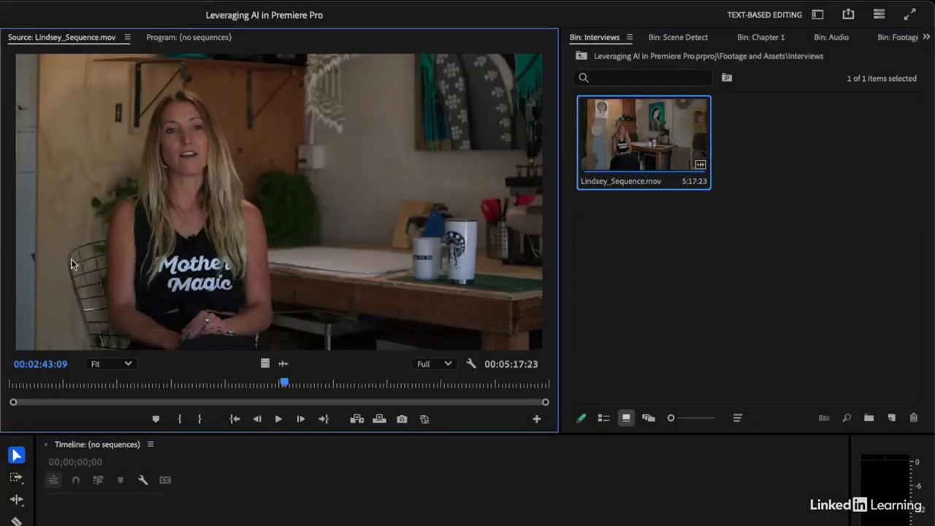
click(60, 377)
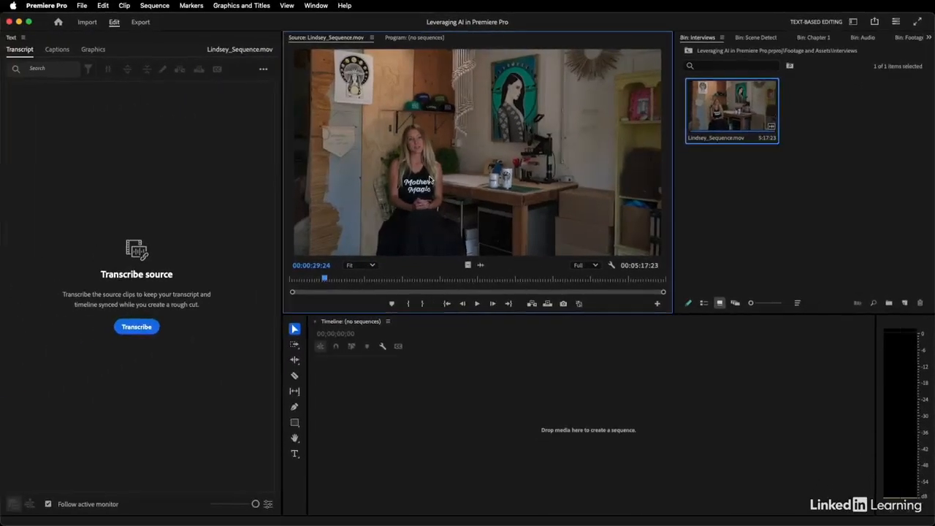
Step: Set up transcription for the clip, downloading the Italian language pack but keeping English
click(139, 326)
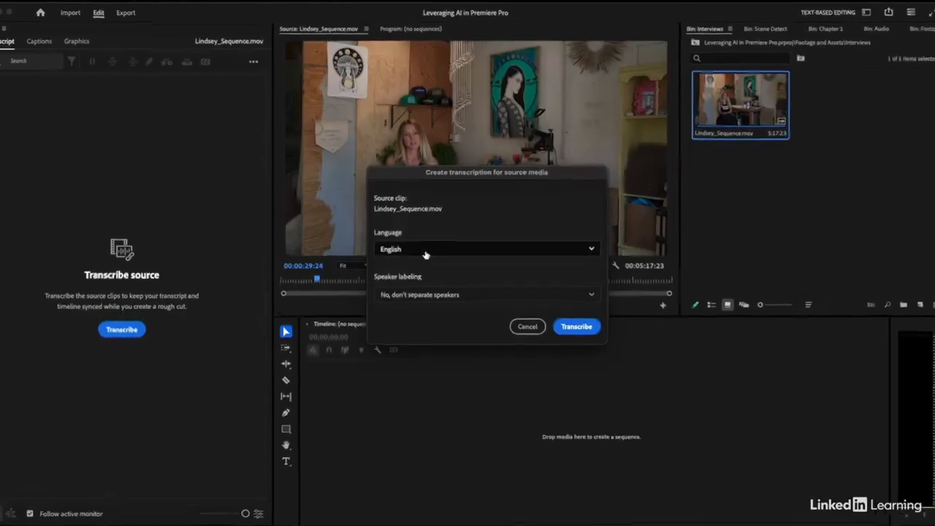
click(375, 253)
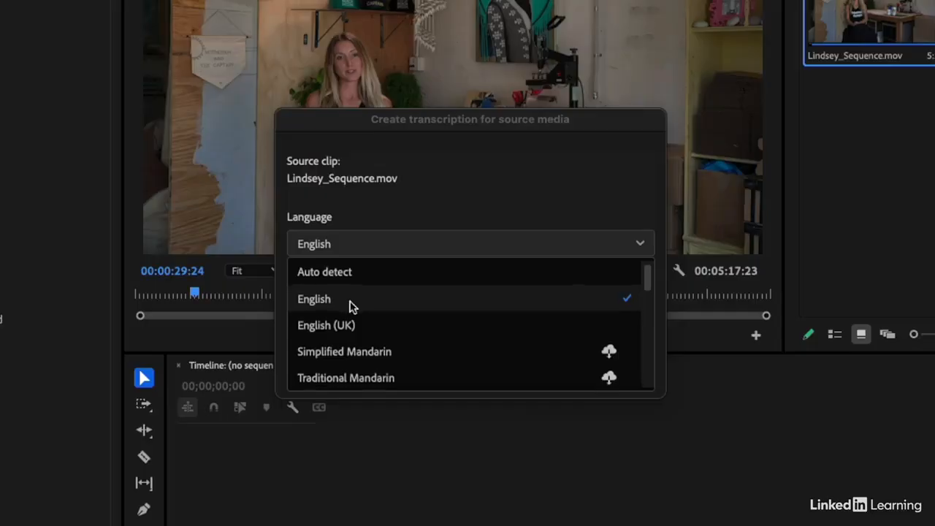
scroll(358, 363, down, 1)
scroll(358, 366, down, 4)
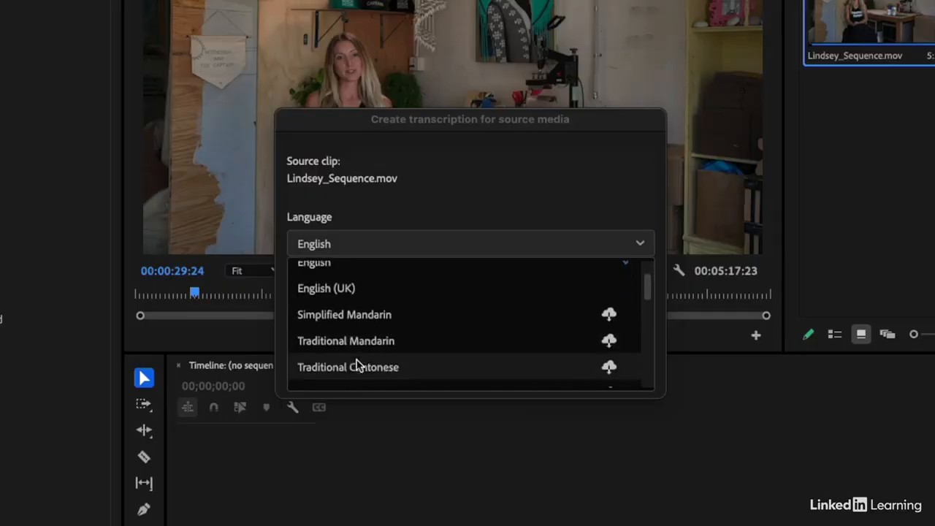
scroll(358, 366, down, 3)
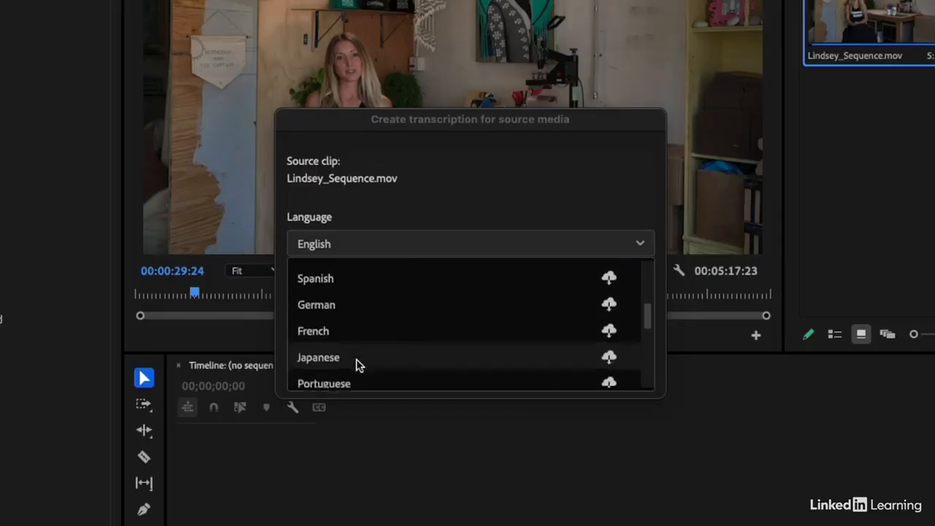
scroll(414, 367, down, 2)
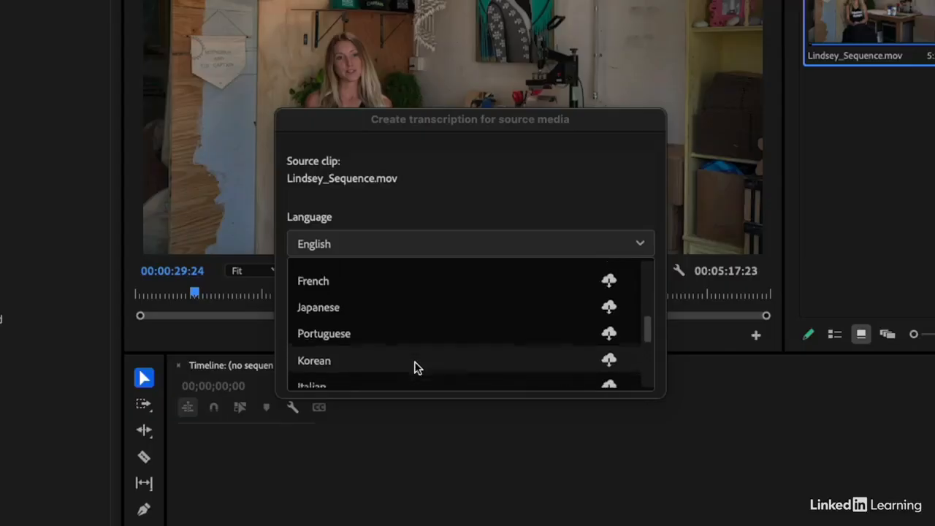
scroll(414, 367, down, 1)
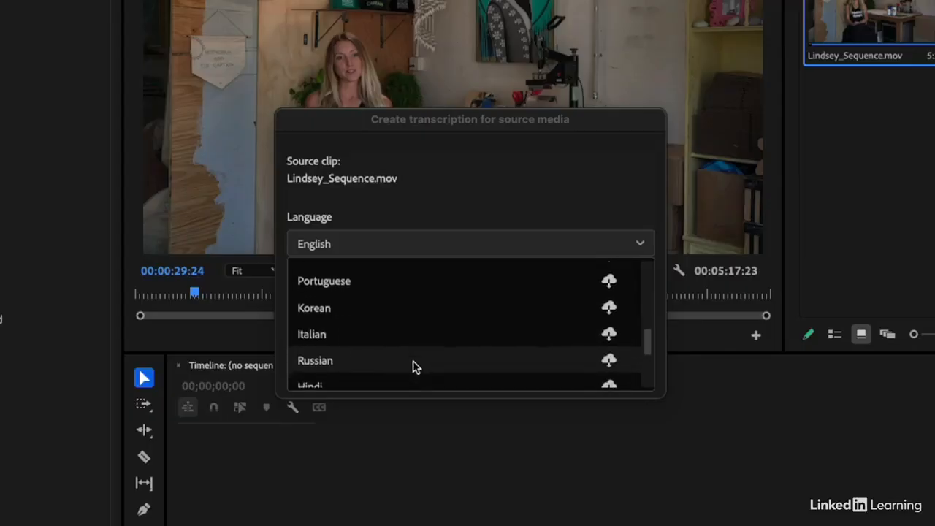
click(608, 336)
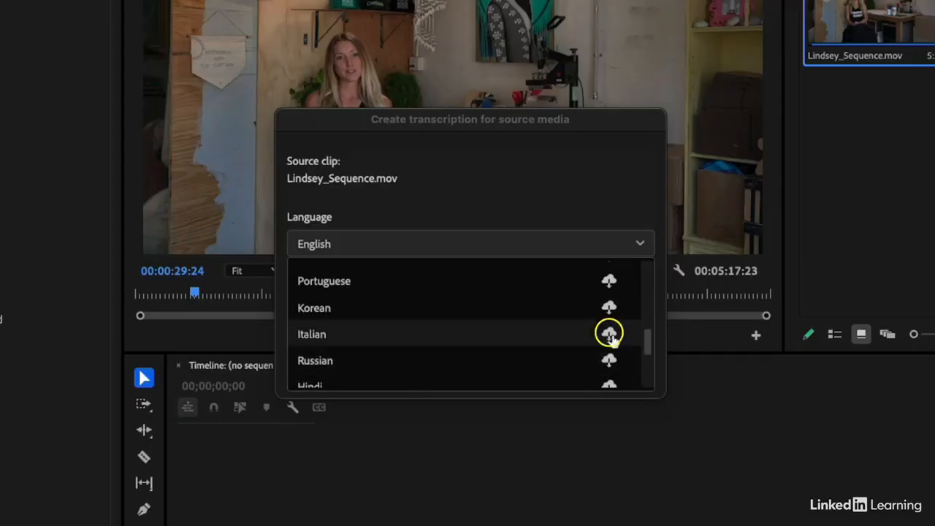
scroll(508, 307, up, 5)
scroll(509, 307, up, 3)
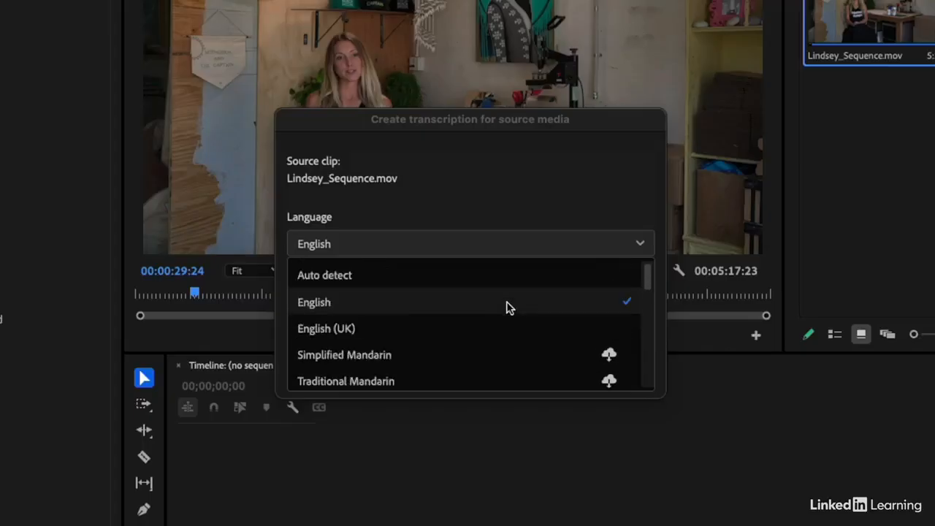
click(459, 303)
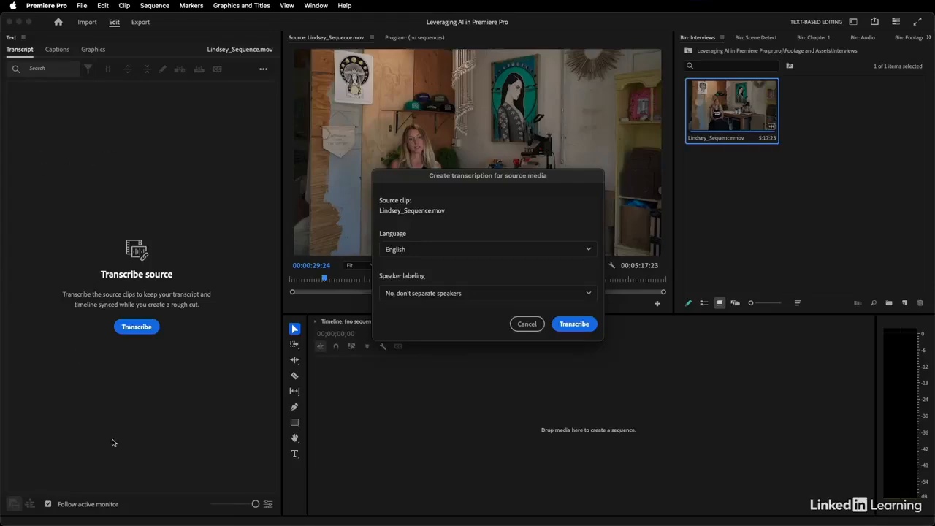
Step: Transcribe the interview clip, review the transcript, and keep its text at large size
click(574, 325)
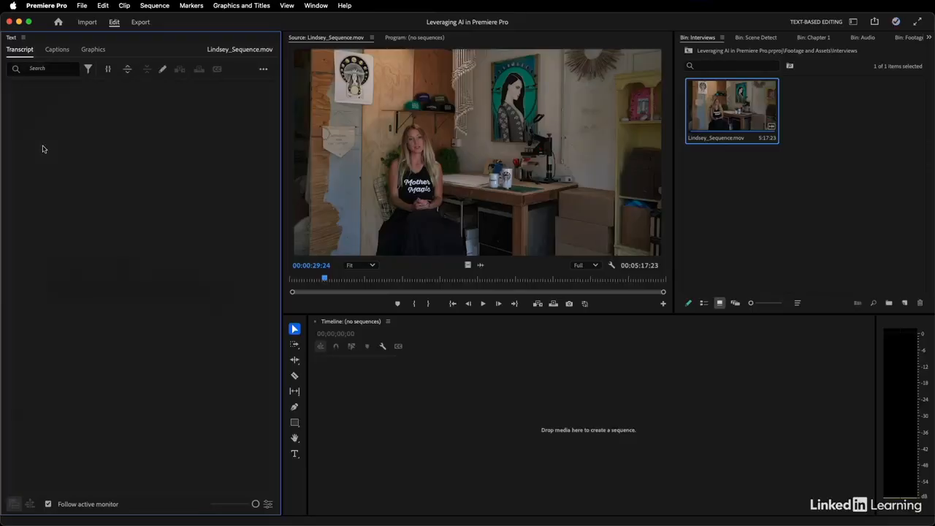
scroll(113, 293, down, 15)
scroll(113, 294, down, 5)
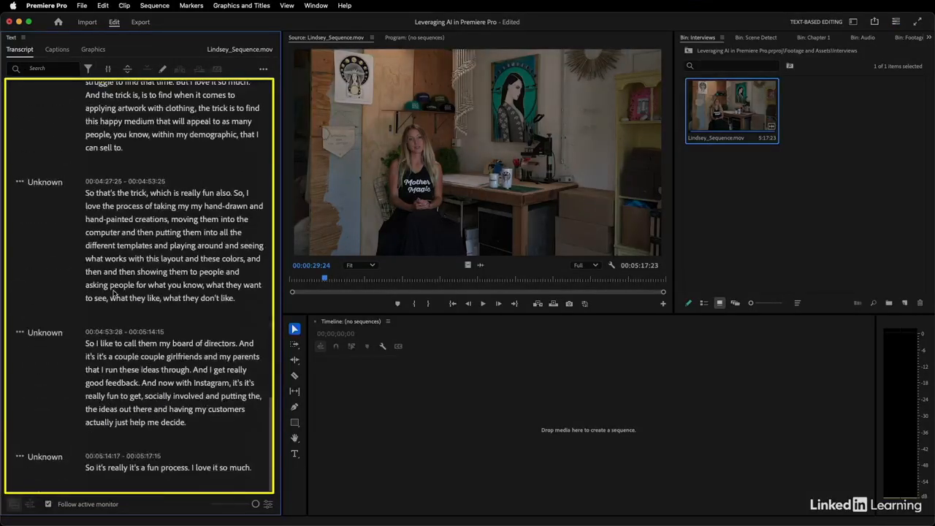
scroll(113, 294, up, 20)
scroll(113, 294, up, 10)
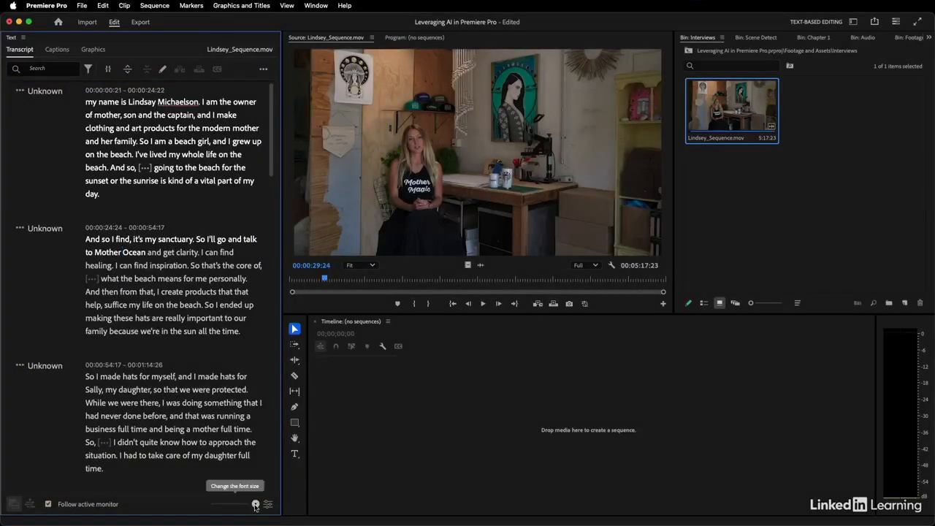
drag(254, 504, 218, 504)
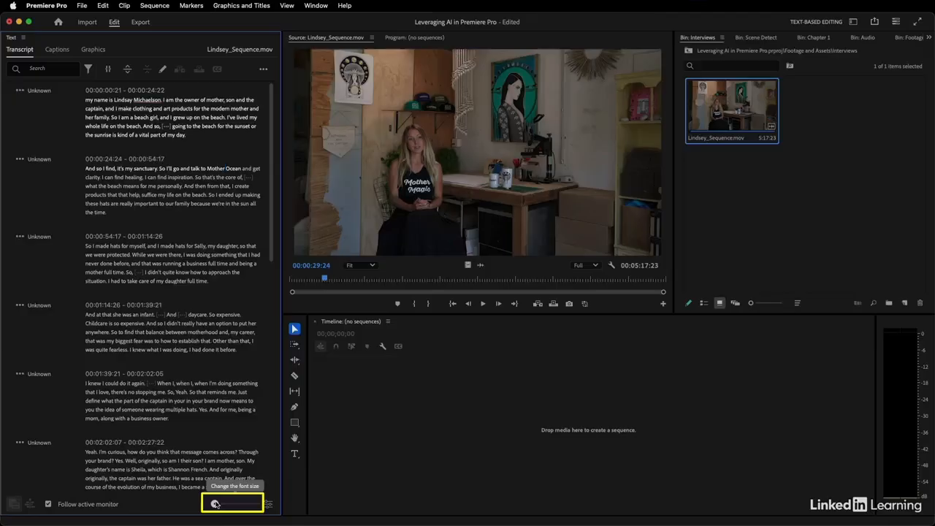
drag(214, 504, 255, 504)
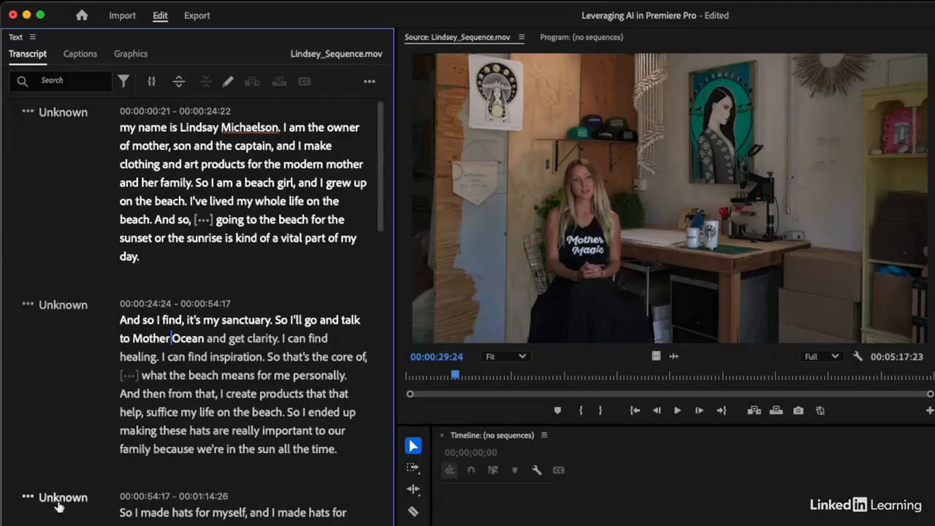
Step: Rename the Unknown speaker to the interviewee's first name for all paragraphs, then cue the first word
click(28, 111)
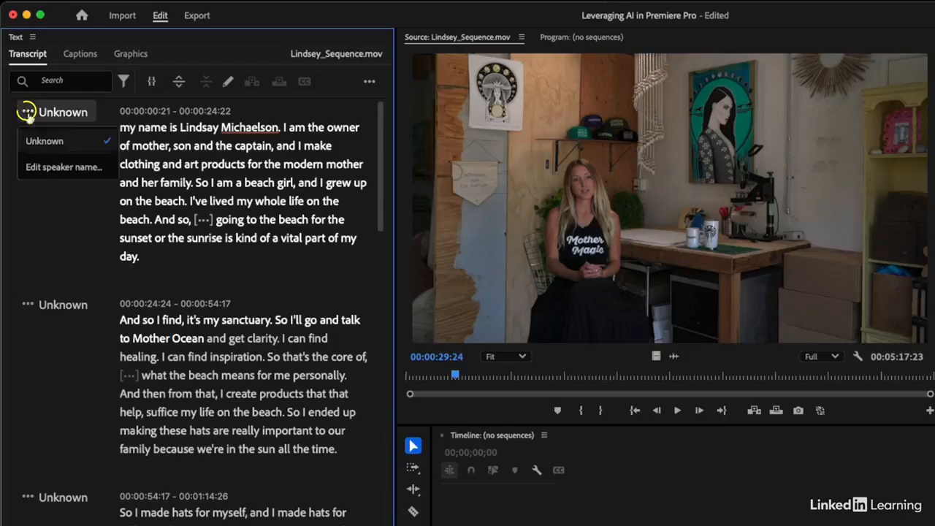
click(43, 170)
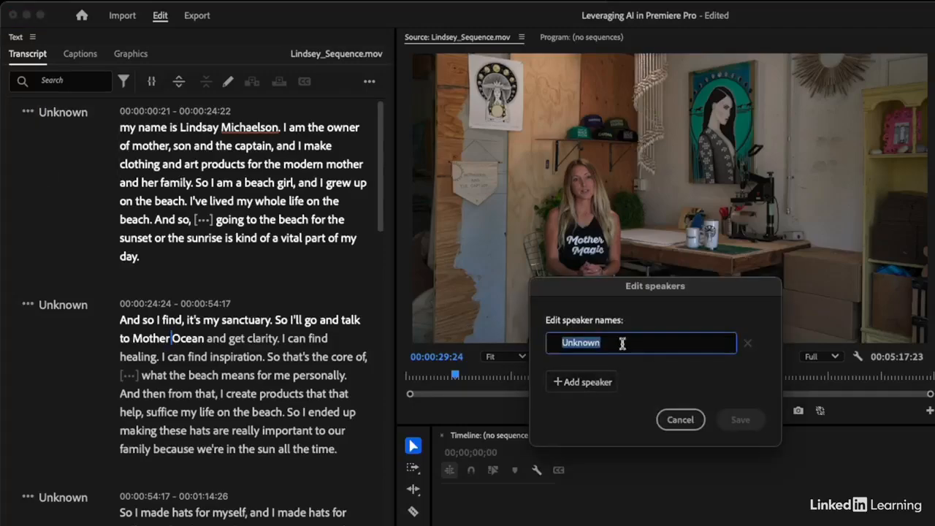
key(Tab)
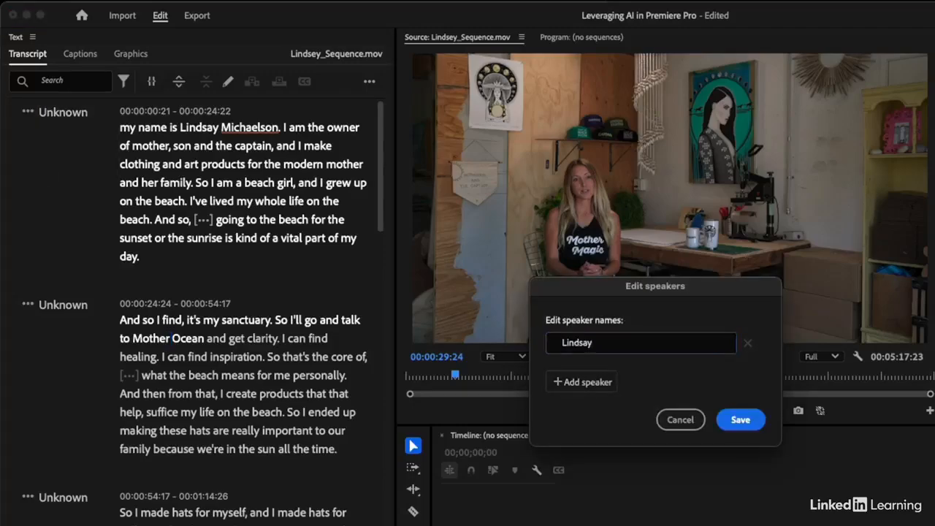
click(744, 413)
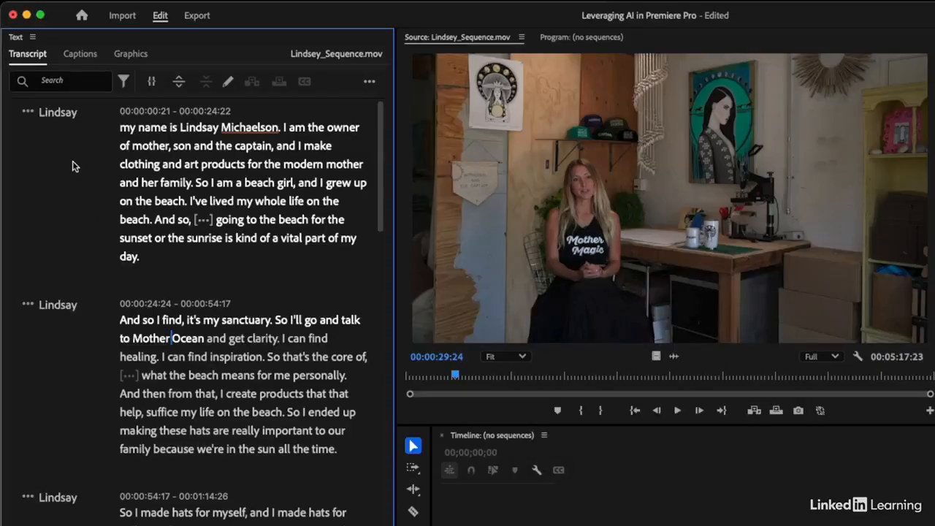
click(126, 127)
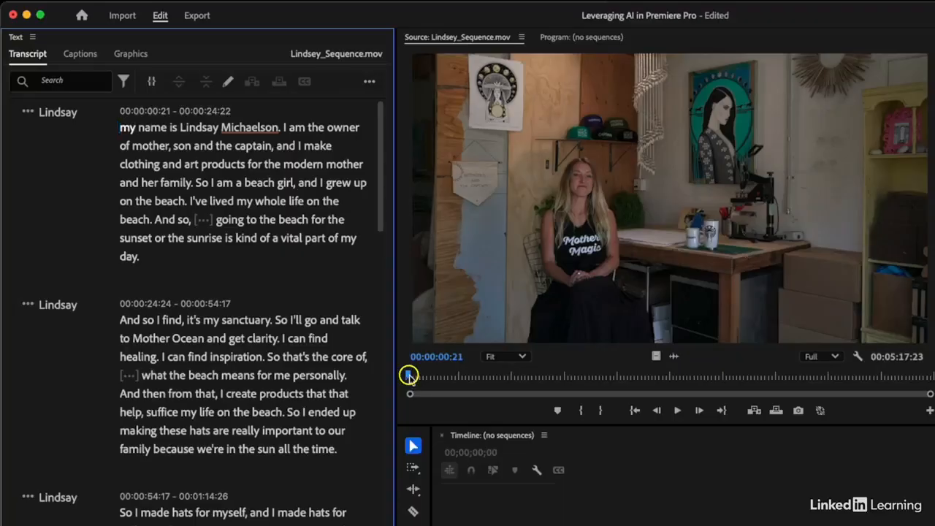
Step: Mark the opening sentence with an out point at ten seconds and an in point at the first word
click(242, 324)
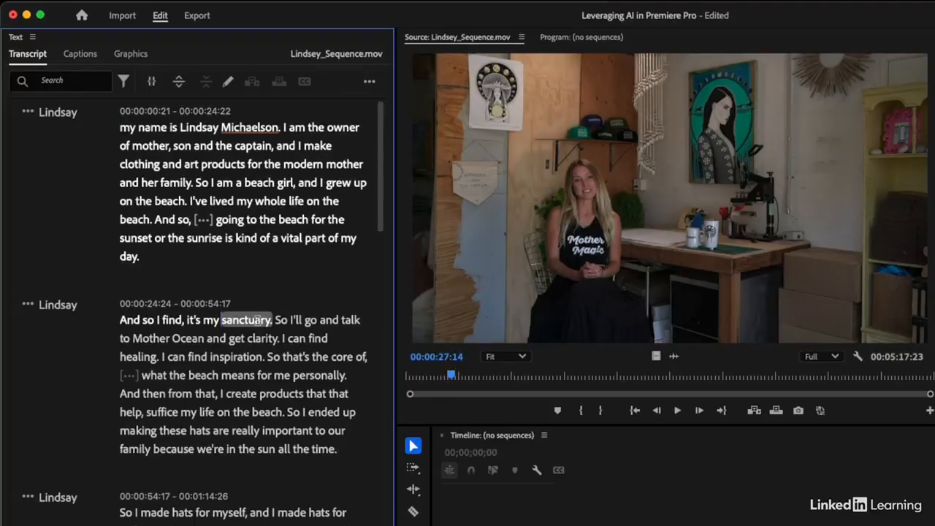
click(128, 127)
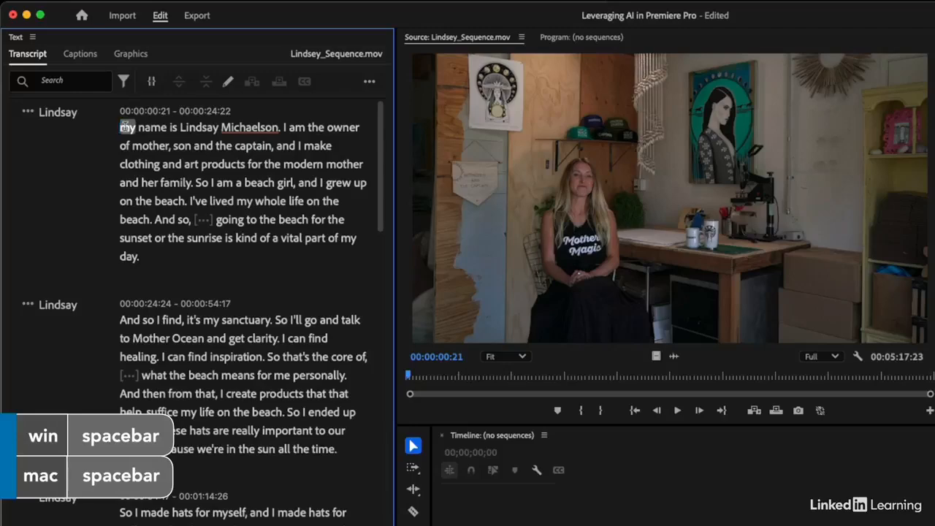
key(space)
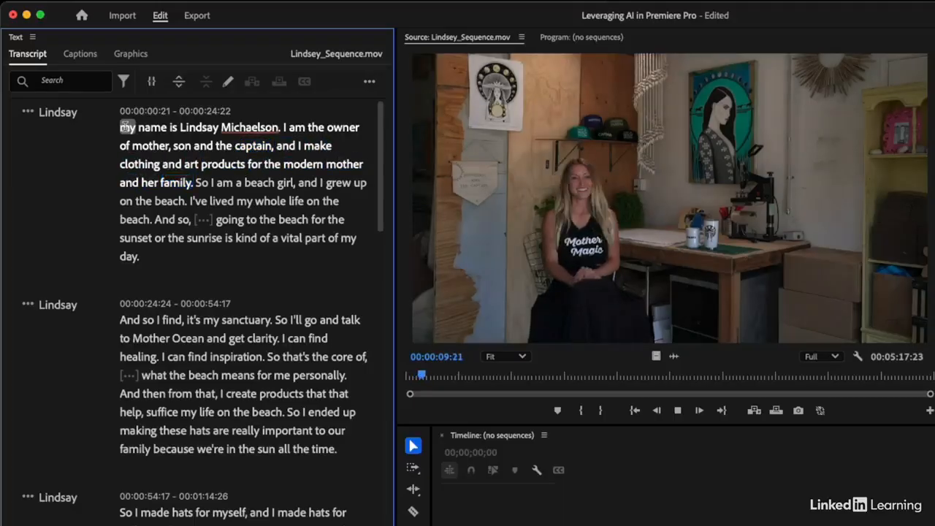
key(space)
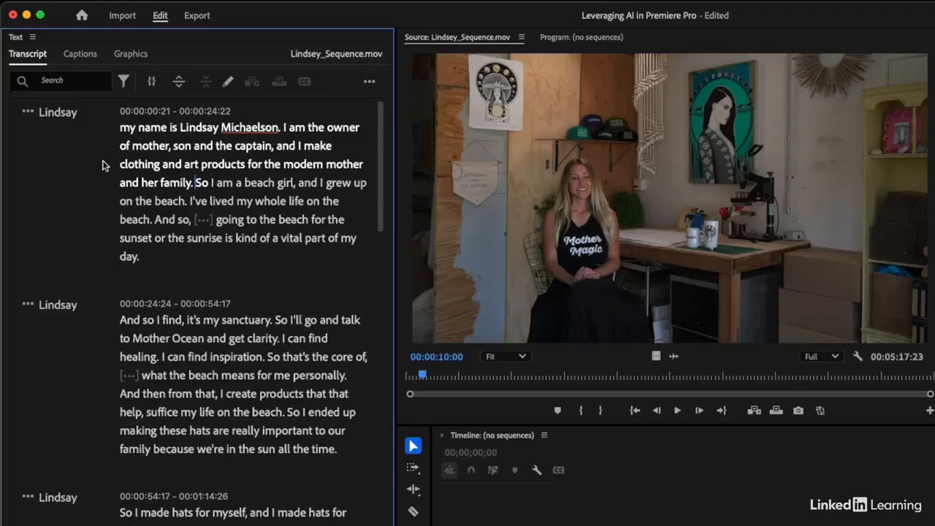
key(o)
key(o)
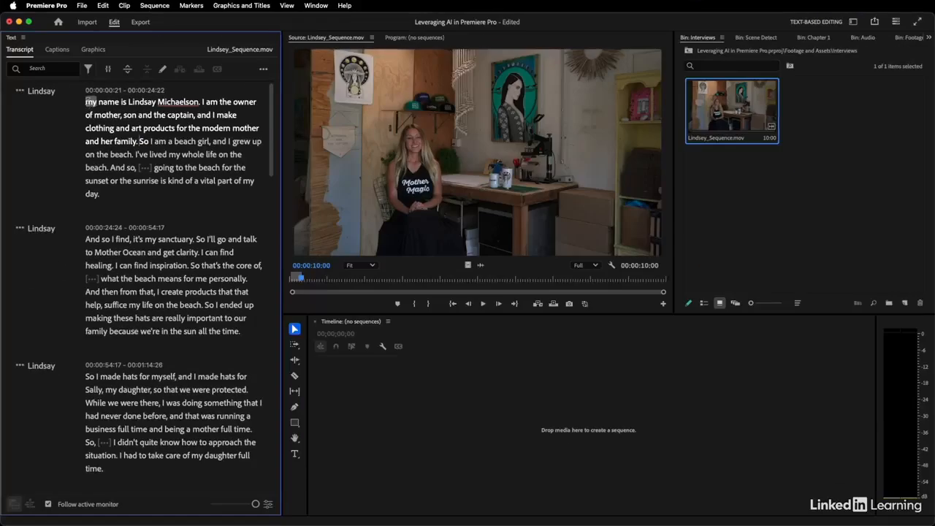
click(117, 123)
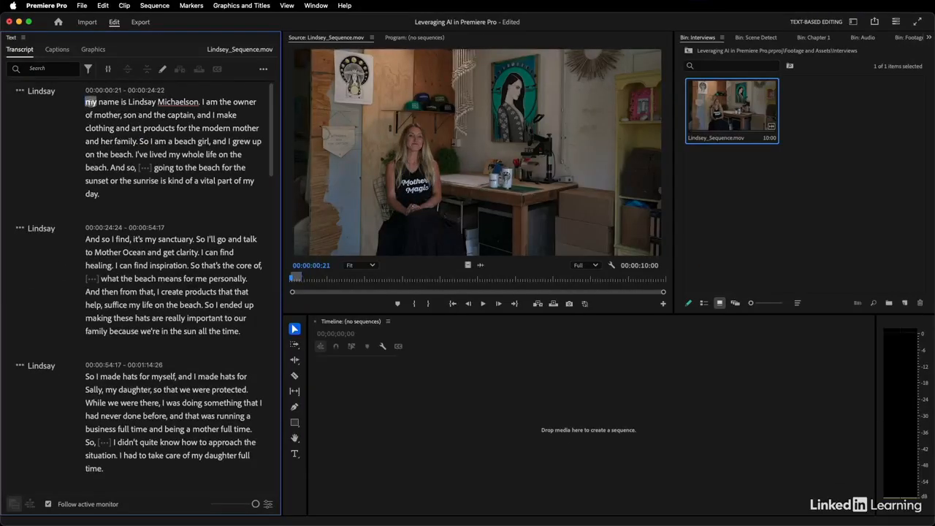
key(i)
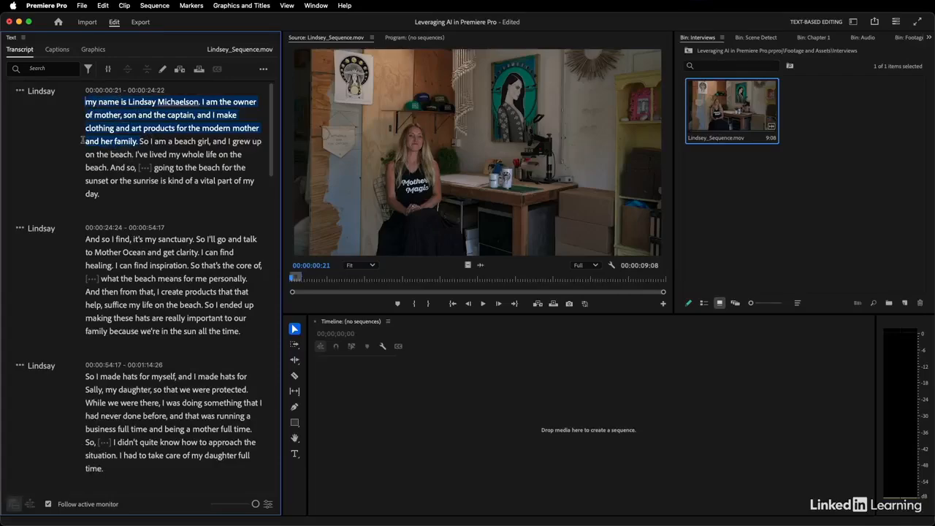
Step: Drag the marked 00:00:09:08 passage into the empty Timeline to create Lindsey_Sequence
click(400, 119)
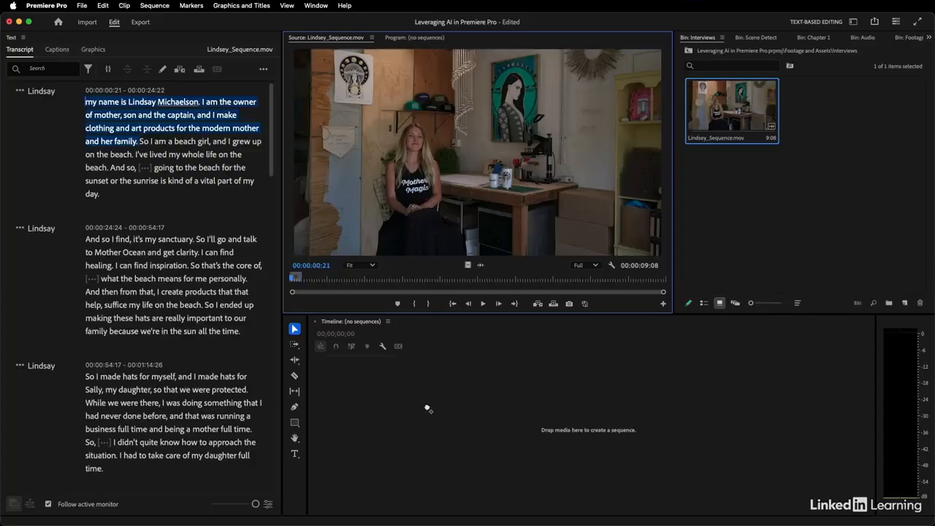
drag(425, 411, 426, 409)
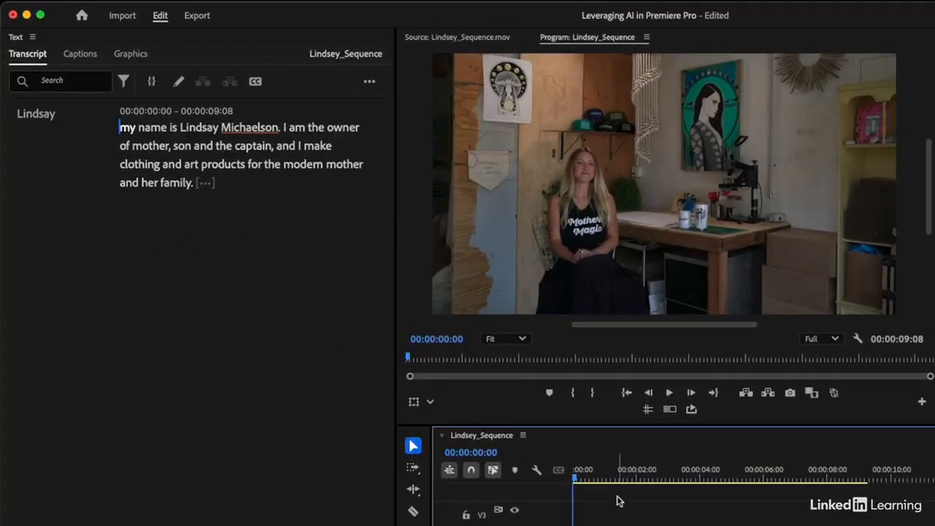
Step: Play the new sequence and correct the interviewee's surname spelling in its transcript
key(space)
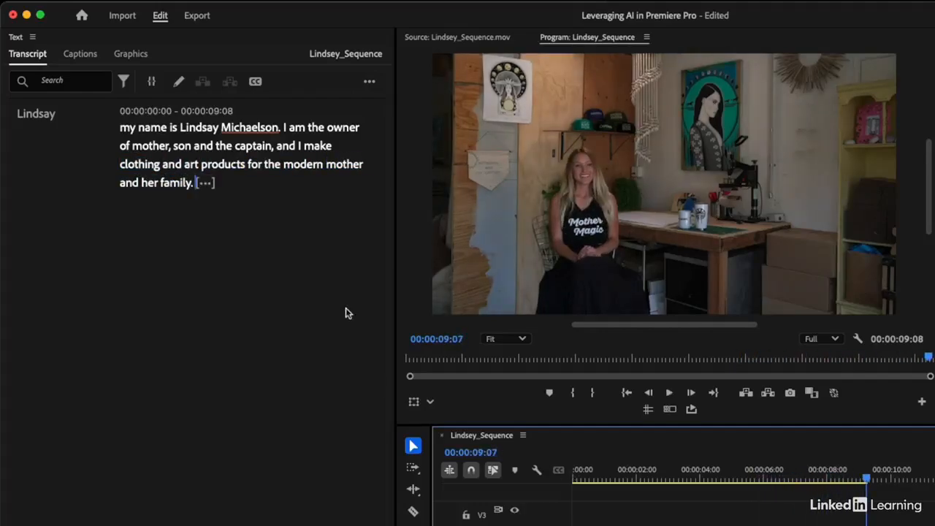
double_click(249, 128)
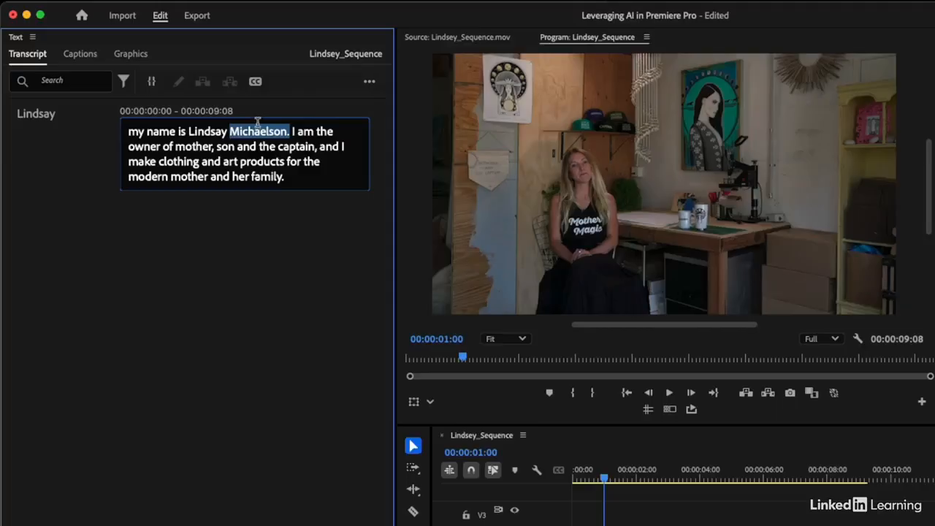
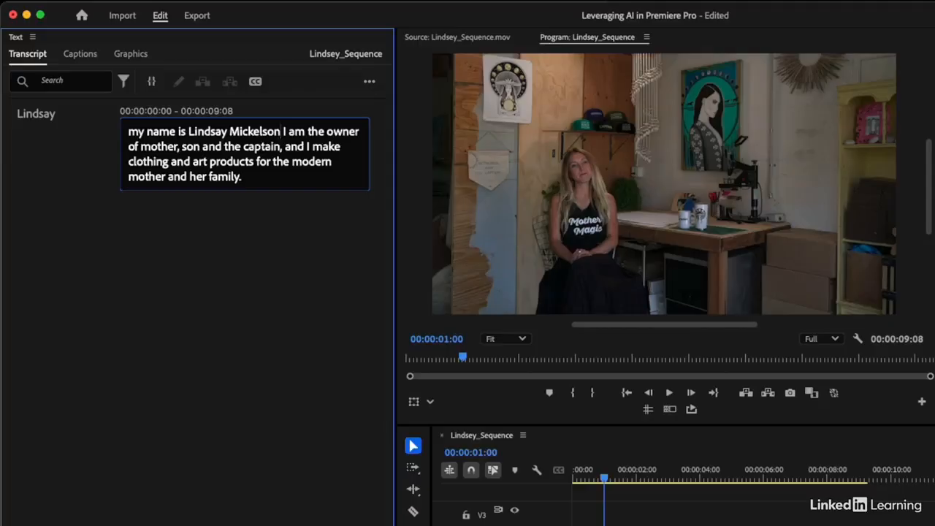
click(262, 274)
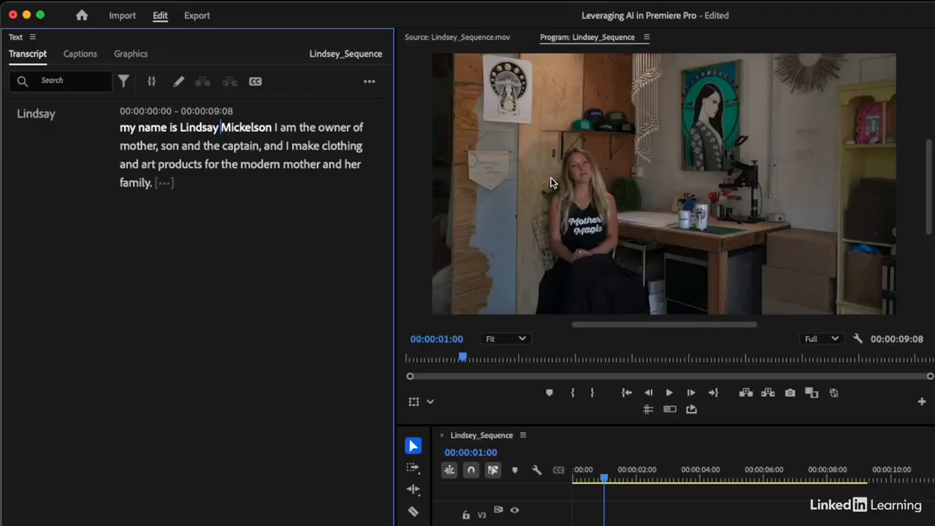
Step: Switch back to the original interview clip and browse its full transcript
click(471, 38)
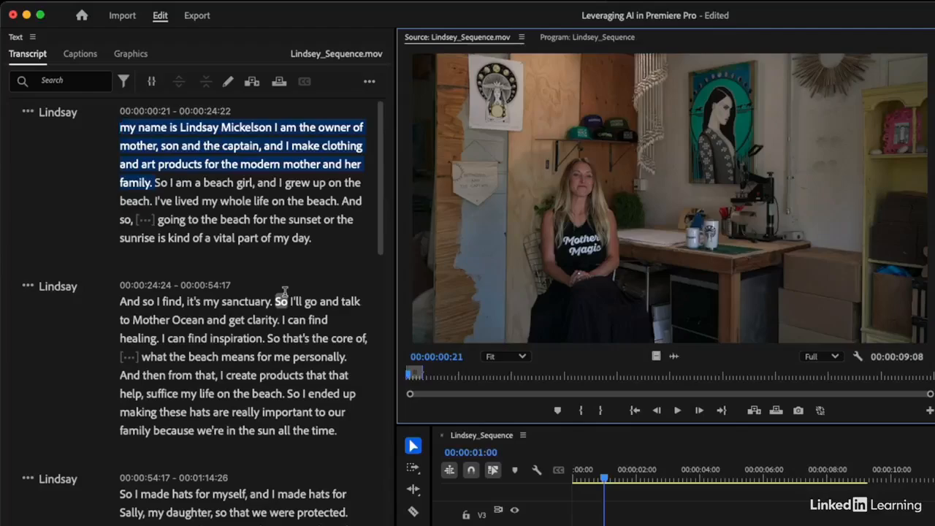
scroll(285, 292, down, 15)
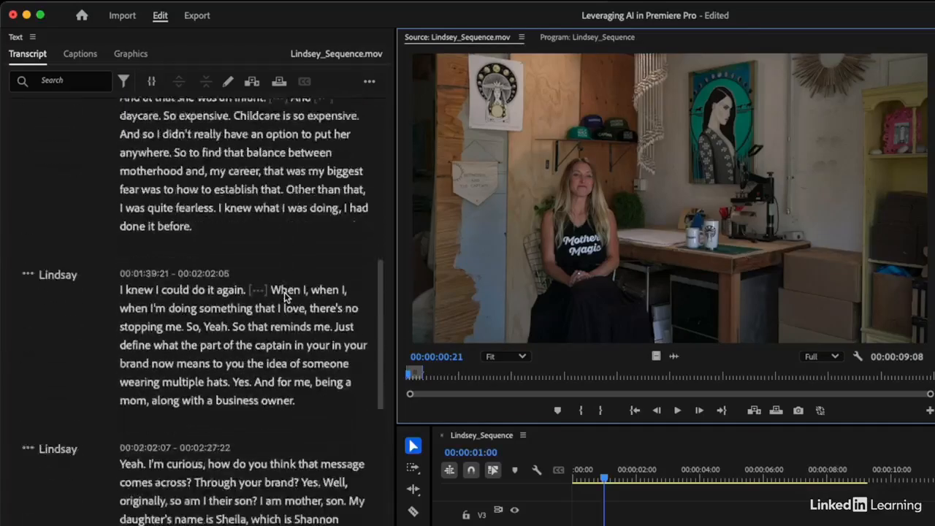
scroll(285, 296, up, 15)
scroll(285, 292, down, 5)
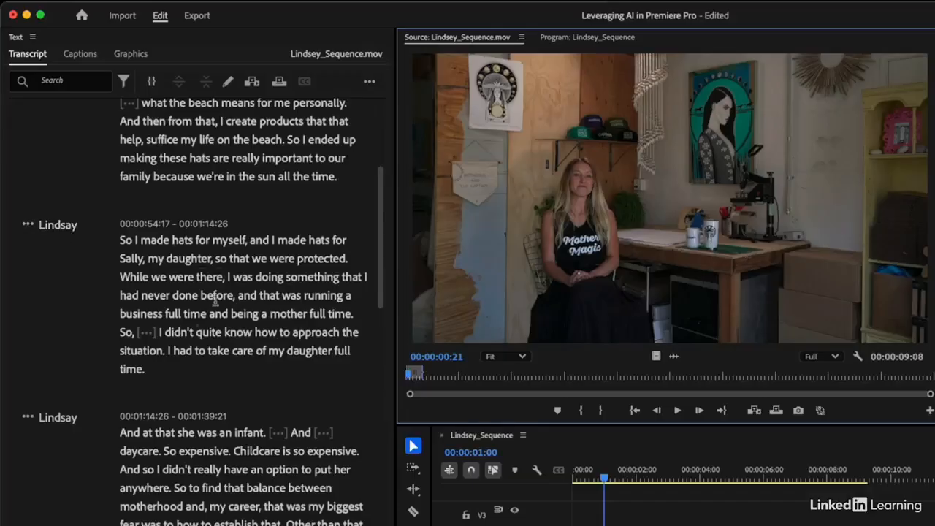
scroll(116, 293, down, 5)
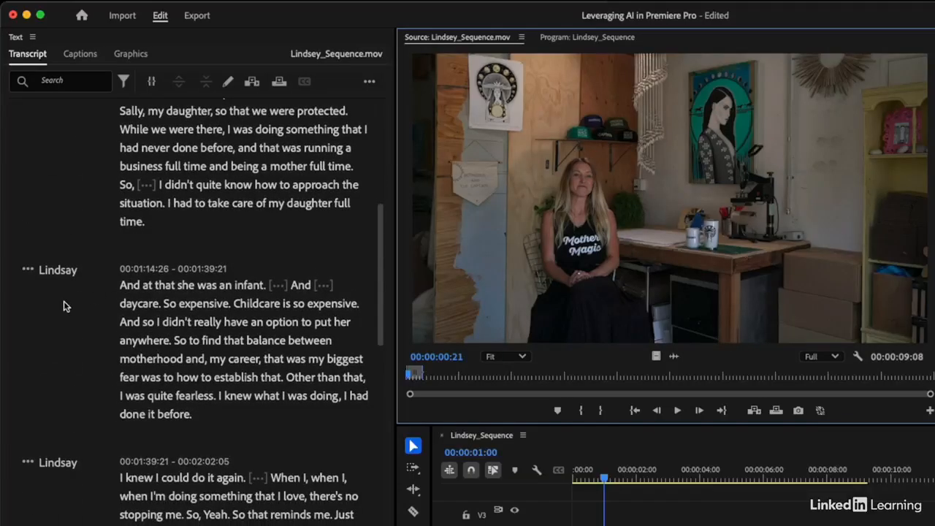
Step: Search the transcript for 'beach' and select the phrase ending 'life on the beach'
click(78, 80)
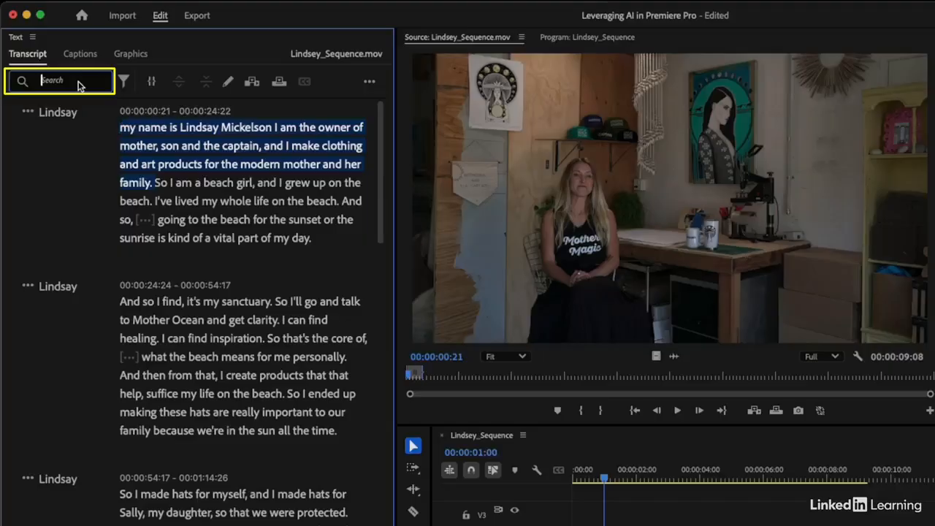
text(beach)
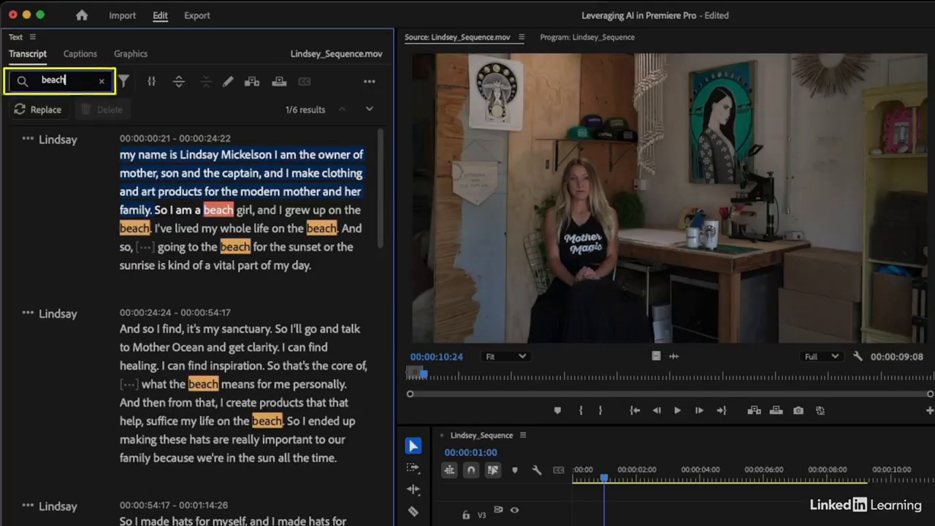
scroll(82, 284, down, 2)
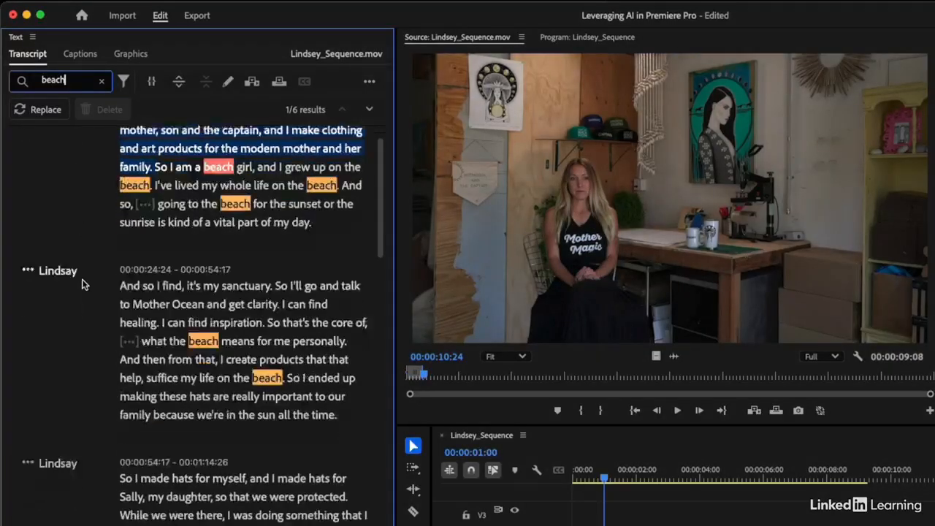
scroll(82, 284, down, 5)
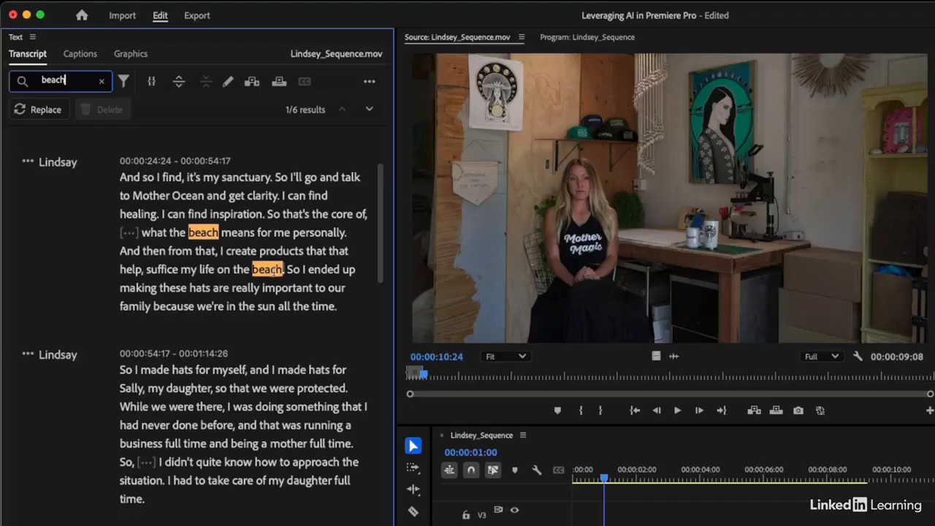
click(270, 272)
drag(222, 250, 283, 273)
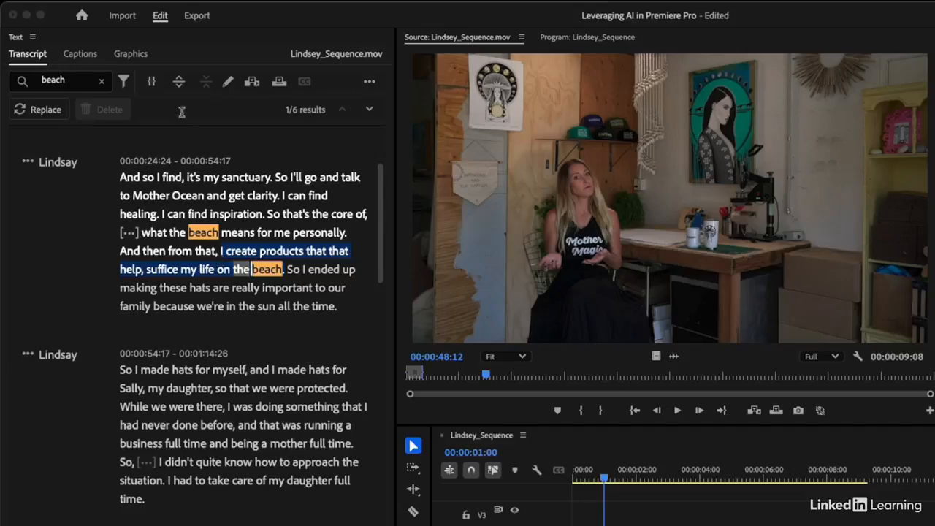
Step: Place the sentence 'I create products that that help, suffice my life on the beach' after the first clip
click(150, 81)
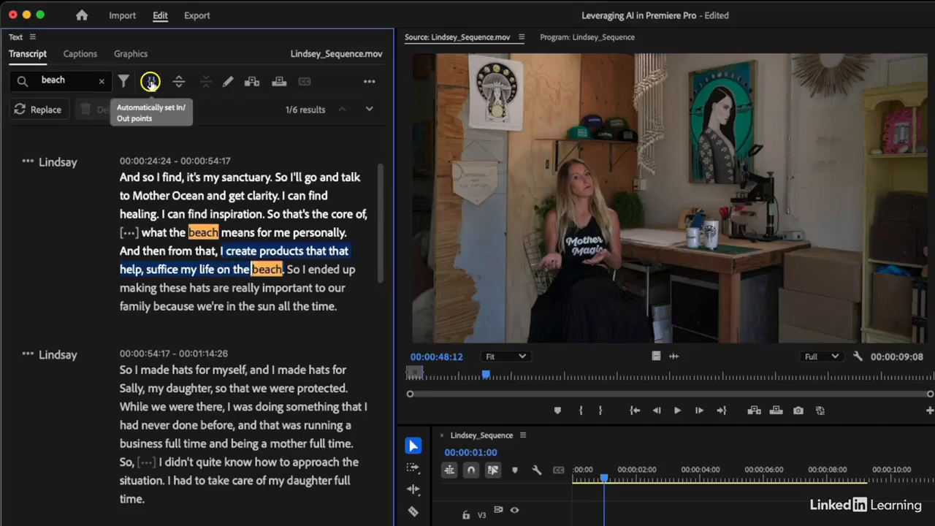
click(150, 82)
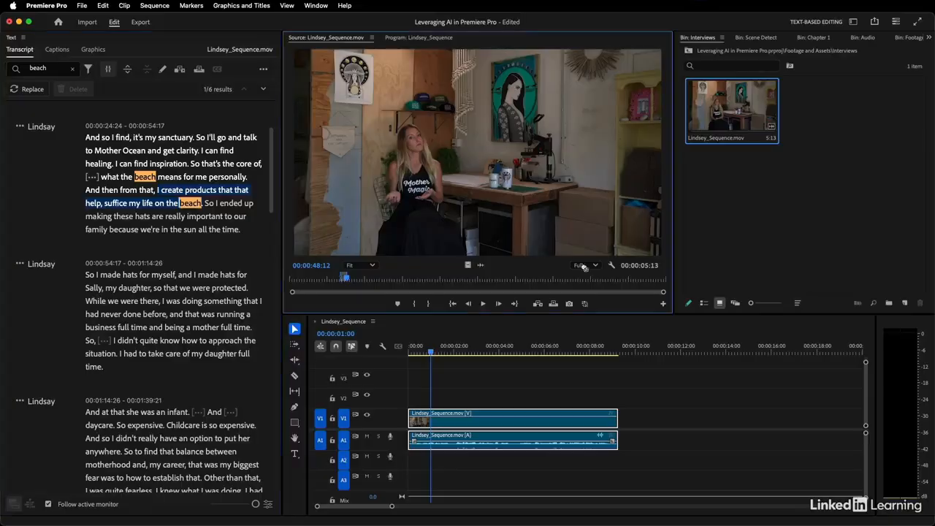
drag(584, 267, 627, 429)
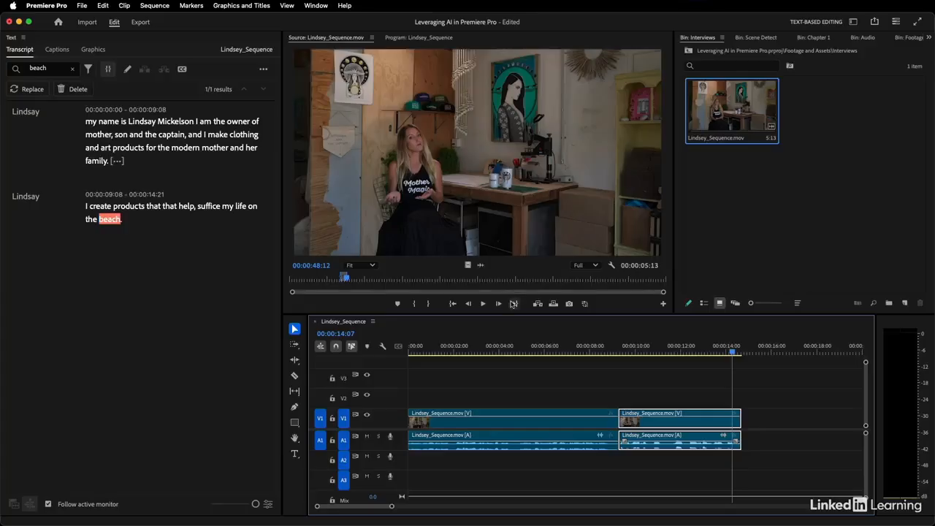
Step: Park the sequence playhead at 00:00:08:26 and bring back the source interview's full transcript
click(610, 349)
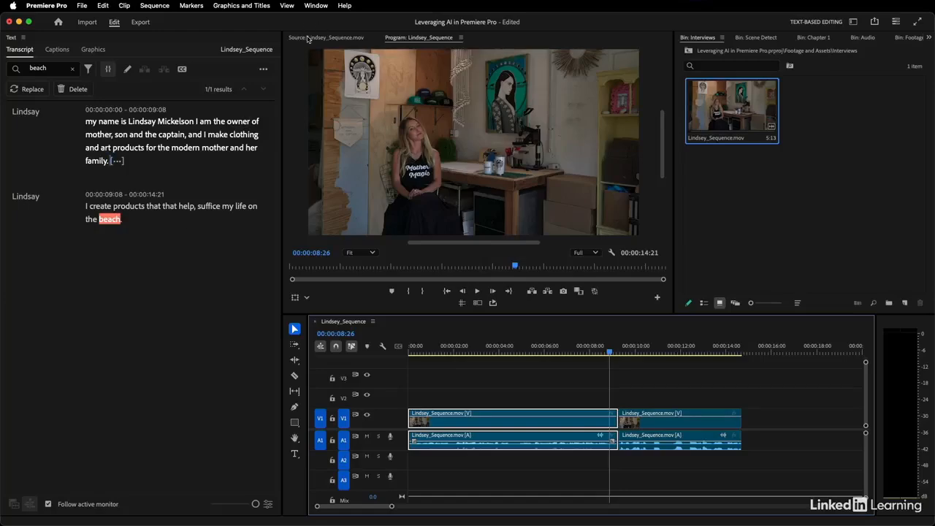
click(307, 38)
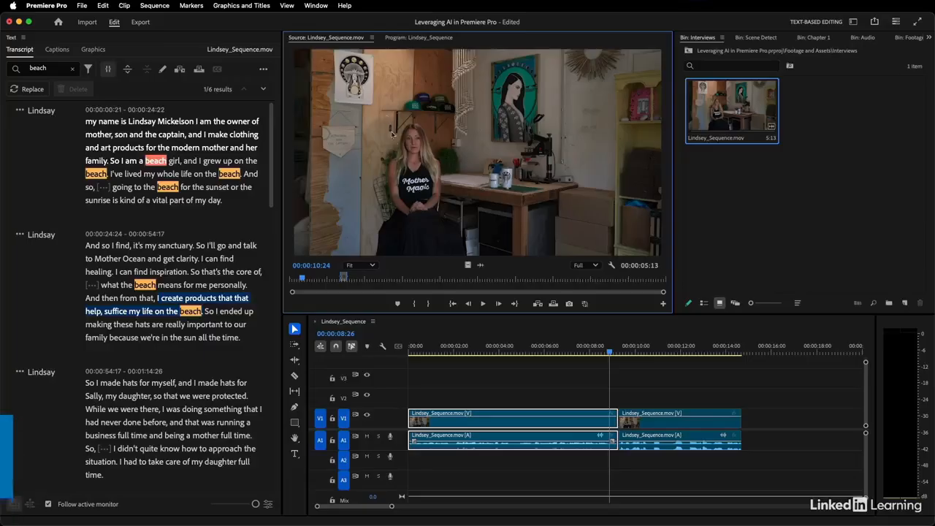
Step: Clear In/Out and overwrite V1/A1 with the entire 5:17:23 interview, zoomed to fit
key(alt+x)
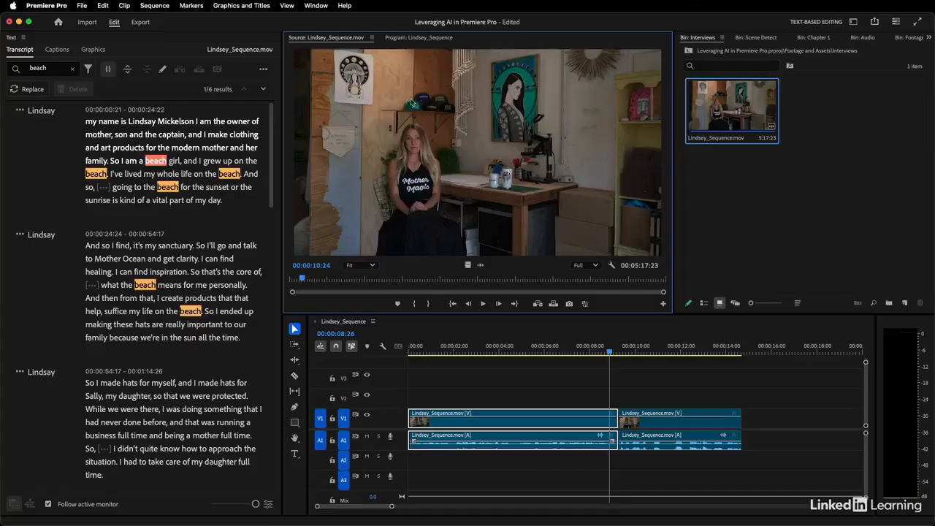
drag(435, 246, 406, 416)
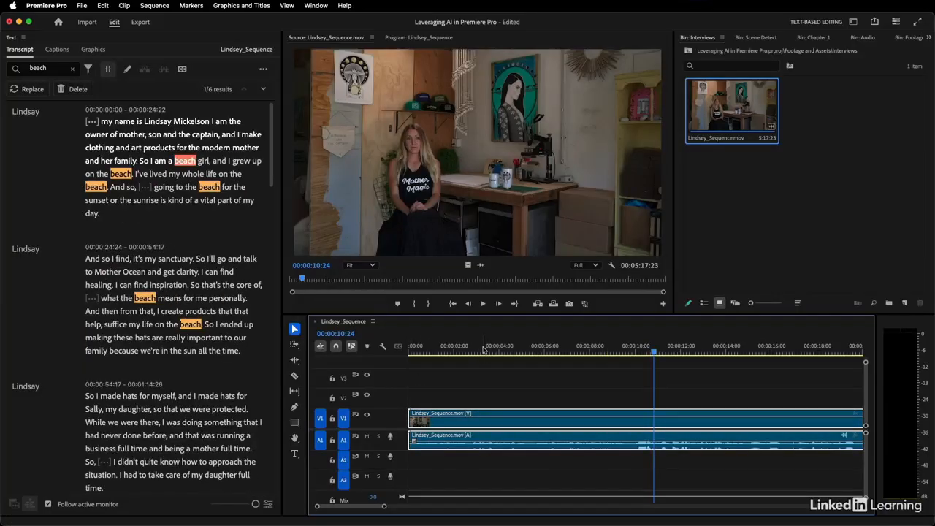
key(backslash)
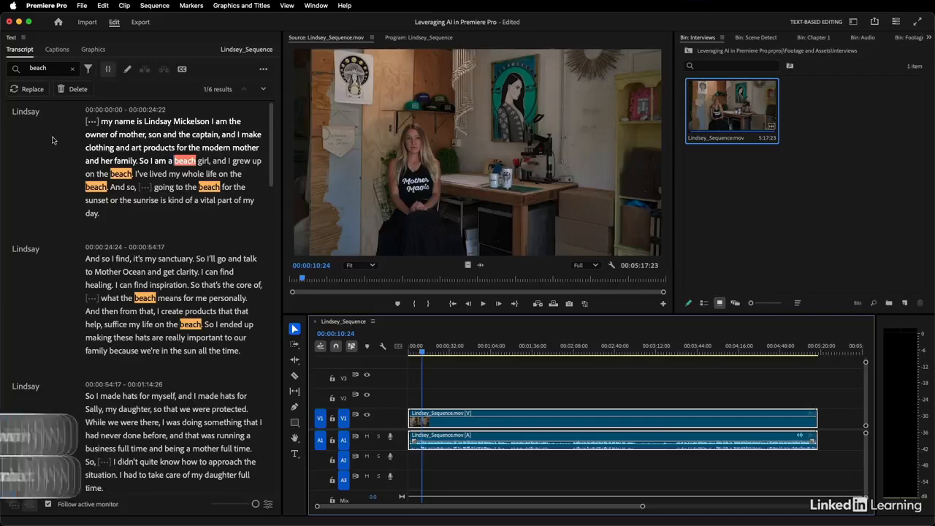
Step: Clear the 'beach' search from the transcript
scroll(52, 139, down, 1)
scroll(52, 139, down, 10)
scroll(51, 140, up, 12)
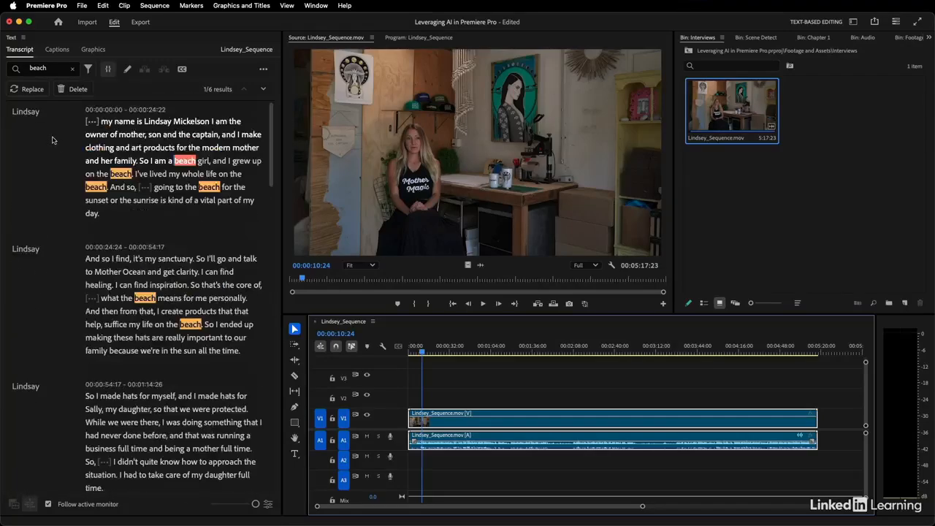
click(71, 68)
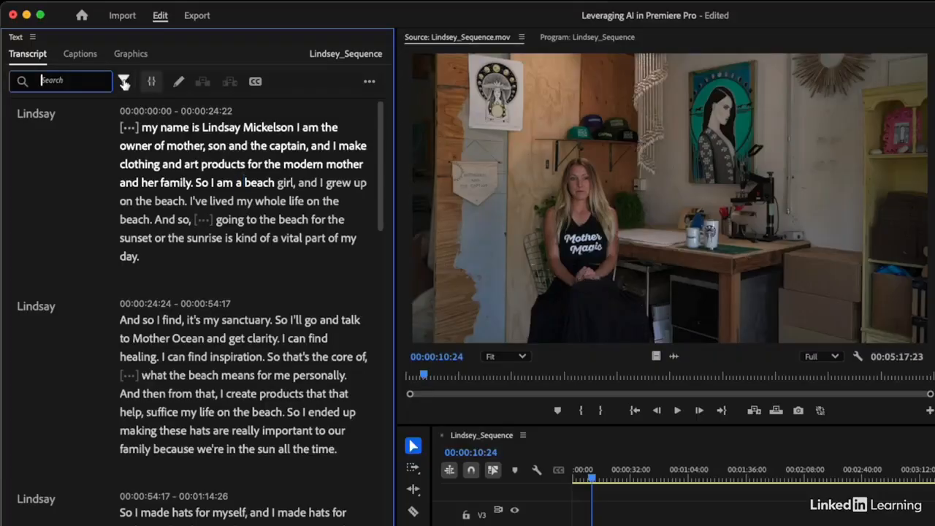
Step: Filter the transcript search to Filler words and confirm it finds no results
click(124, 82)
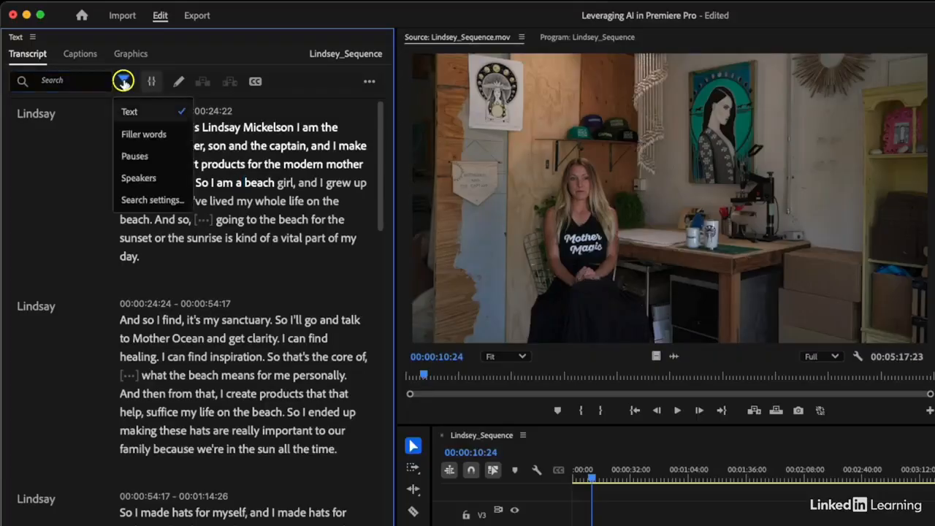
click(137, 135)
scroll(122, 260, down, 15)
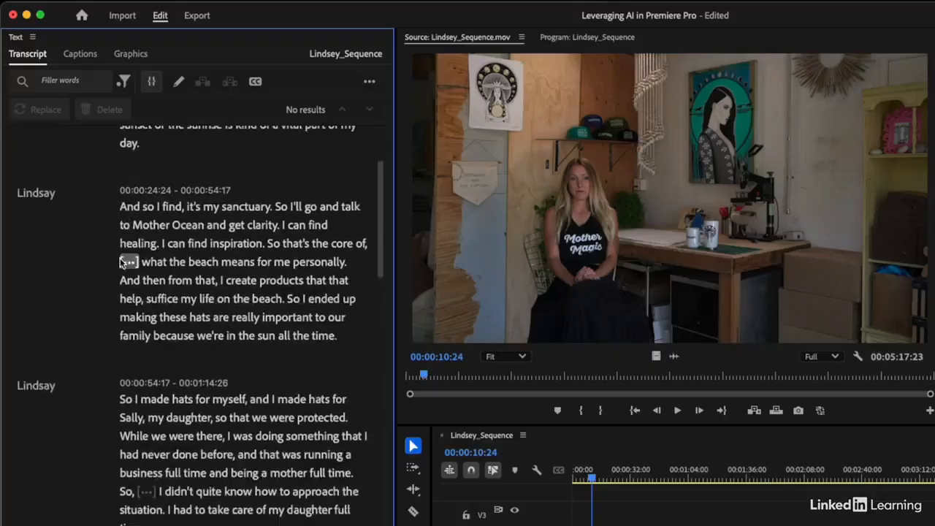
scroll(122, 261, down, 8)
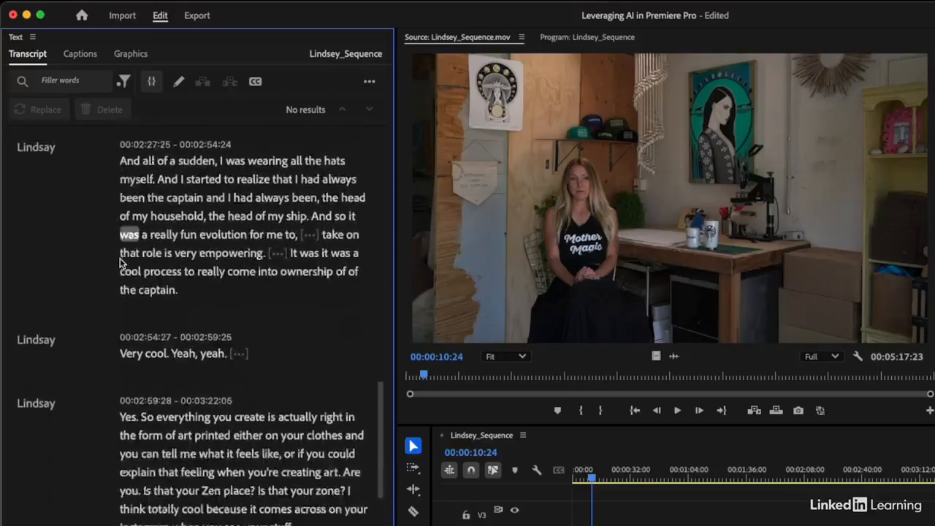
scroll(123, 263, up, 12)
scroll(123, 263, up, 6)
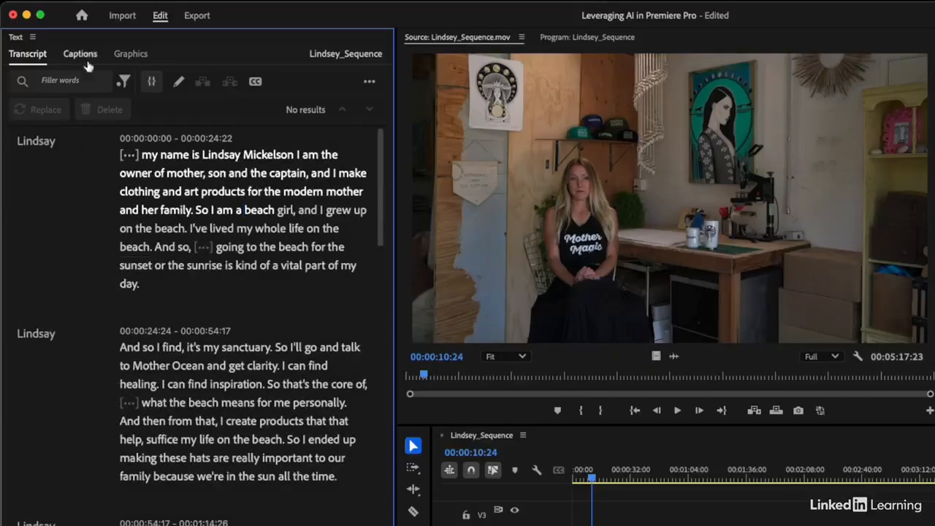
Step: Switch the transcript search to Pauses and review the 11 highlighted results
click(124, 83)
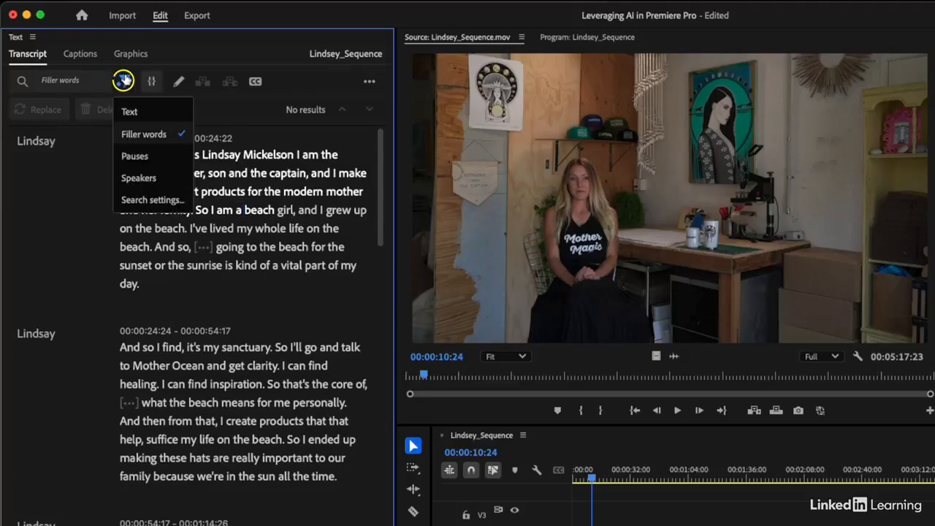
click(139, 156)
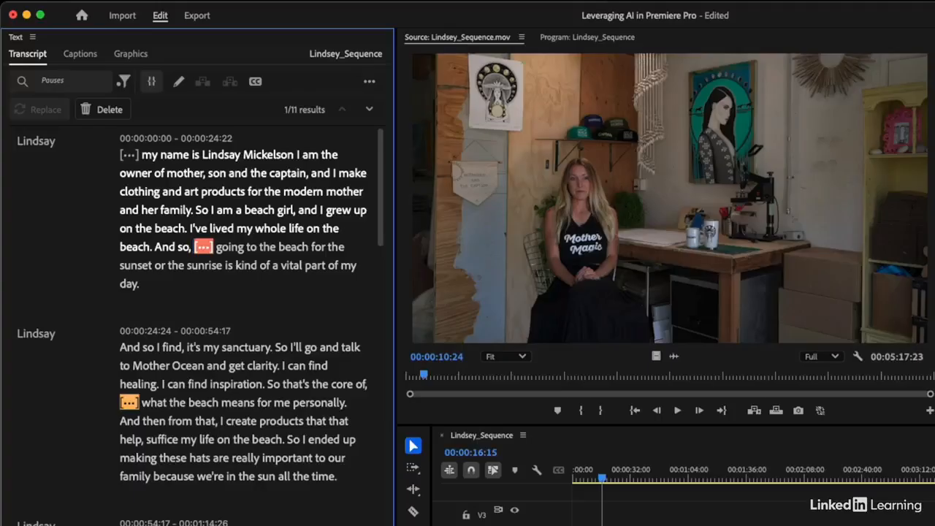
scroll(201, 325, down, 10)
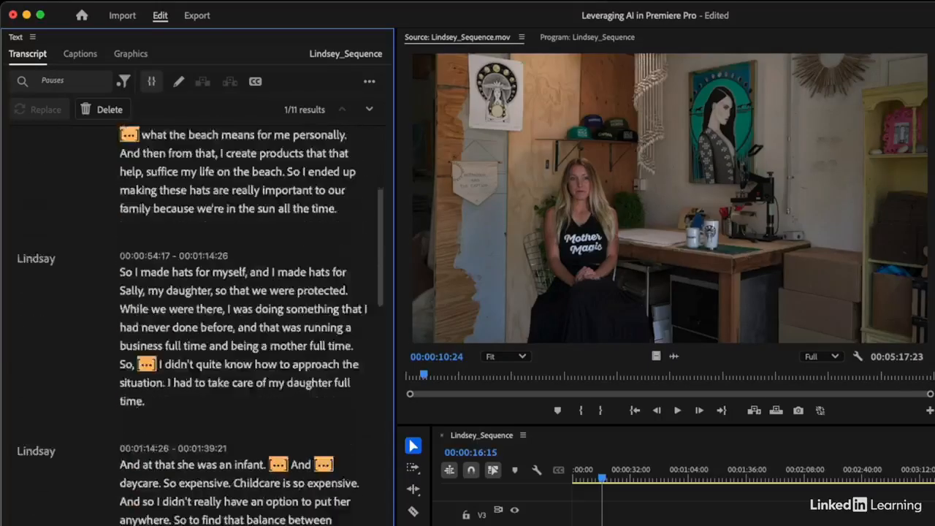
scroll(285, 518, down, 3)
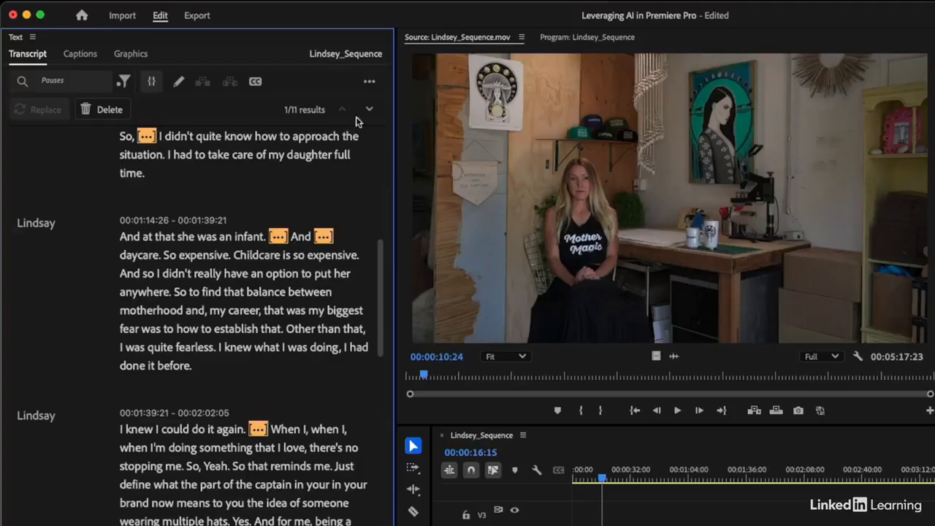
click(369, 81)
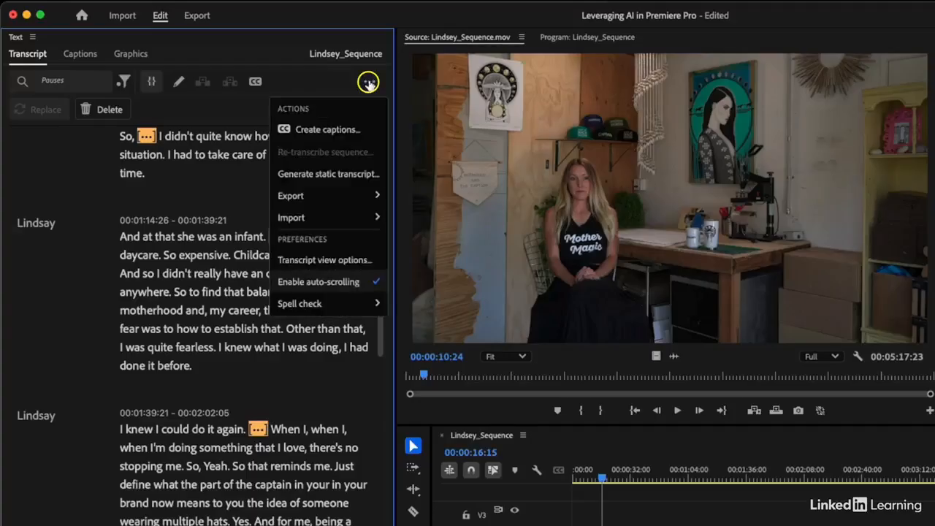
Step: Set the minimum pause length to 1.02 seconds in Transcript View Options
click(355, 259)
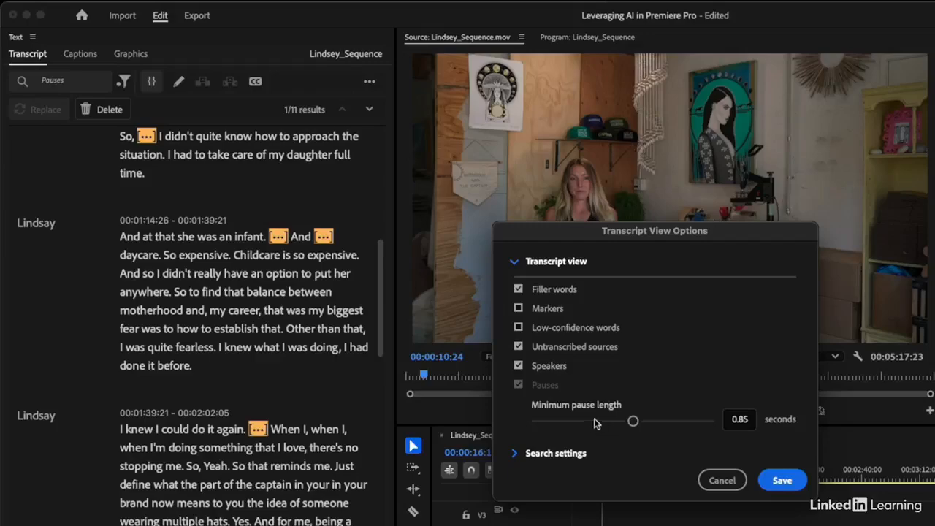
mouse_move(632, 421)
mouse_down()
mouse_move(647, 422)
mouse_move(633, 422)
mouse_up()
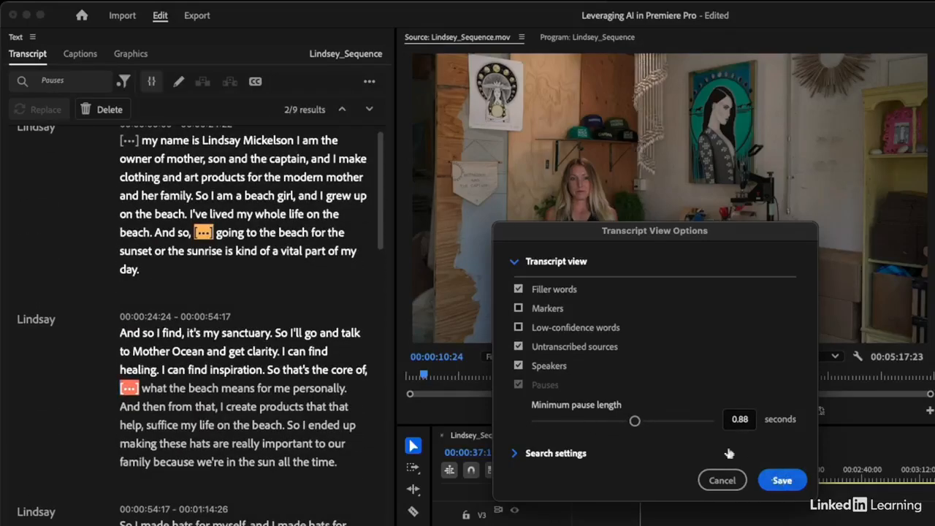
drag(634, 422, 652, 420)
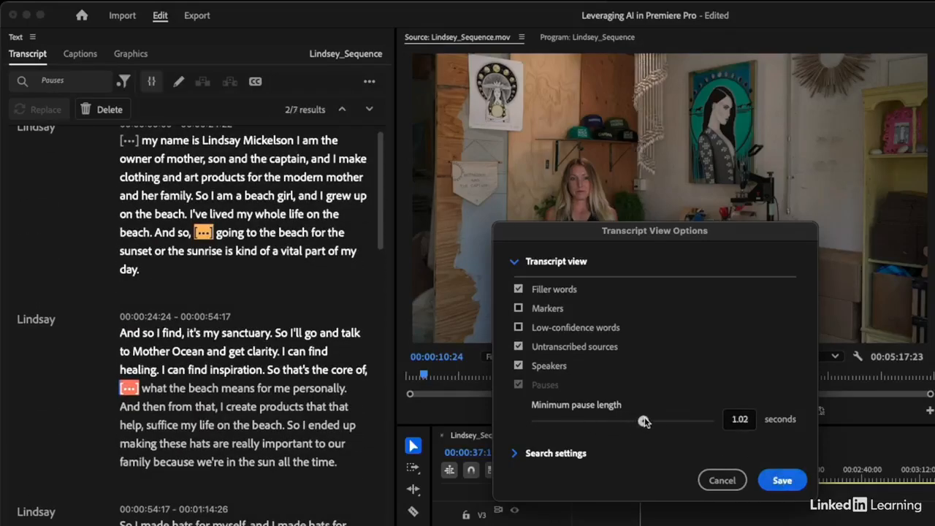
Step: Save the 1.02-second pause setting and show the delete options for the 7 pauses
click(781, 479)
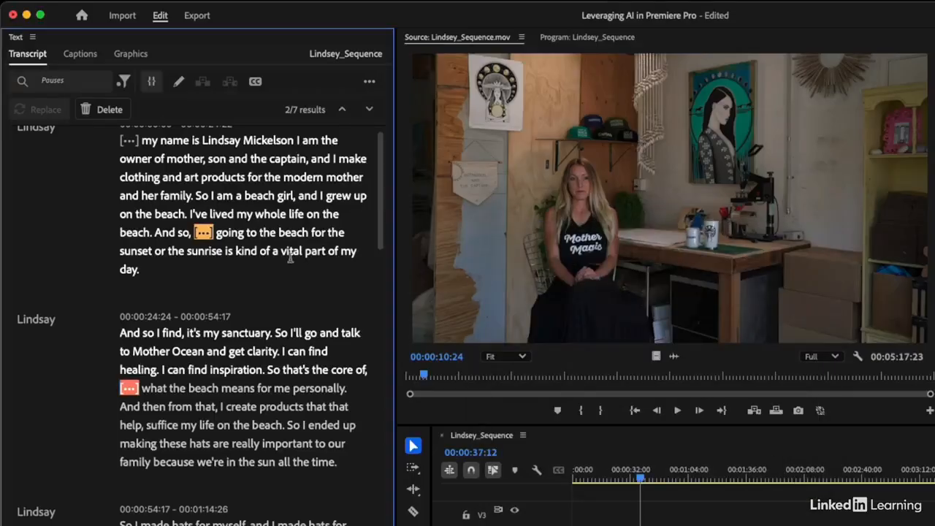
scroll(291, 261, up, 1)
scroll(194, 241, down, 10)
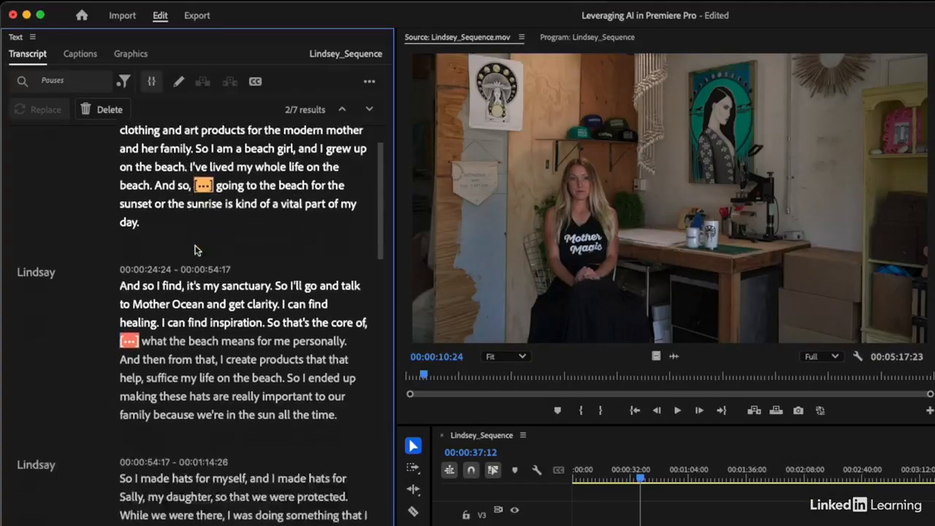
scroll(195, 250, down, 12)
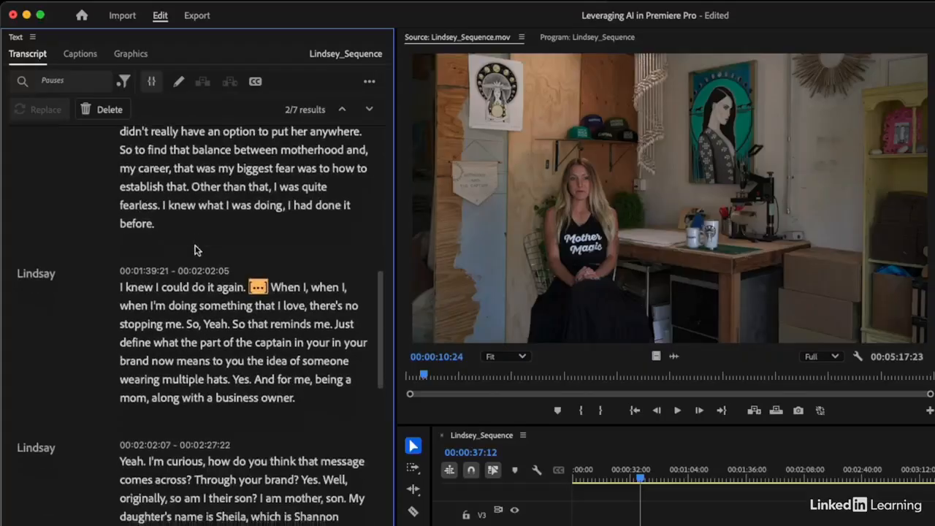
scroll(196, 250, up, 20)
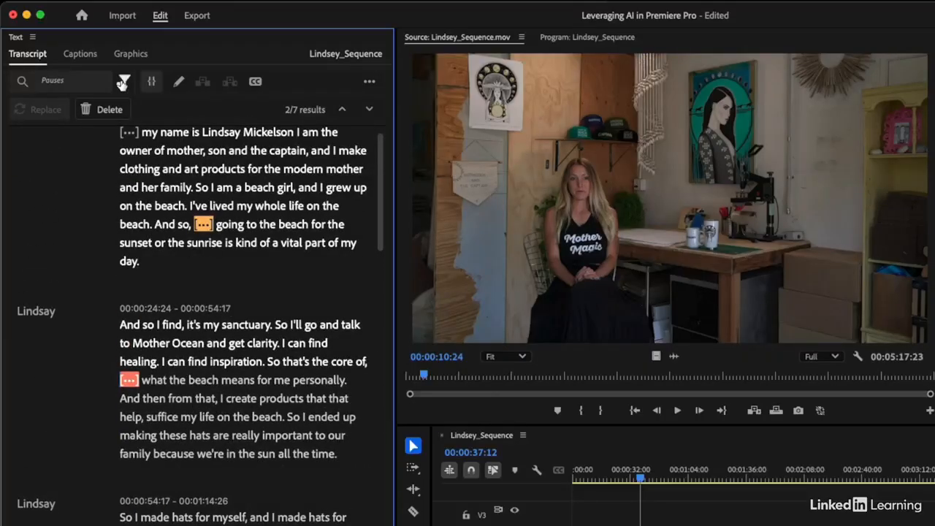
click(108, 110)
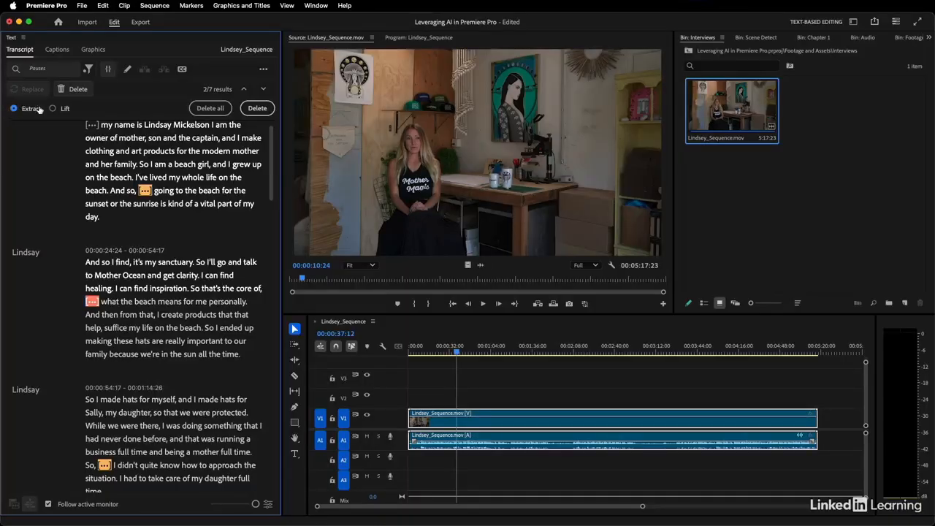
Step: Extract all 7 pauses from the interview, then undo the extraction
click(209, 108)
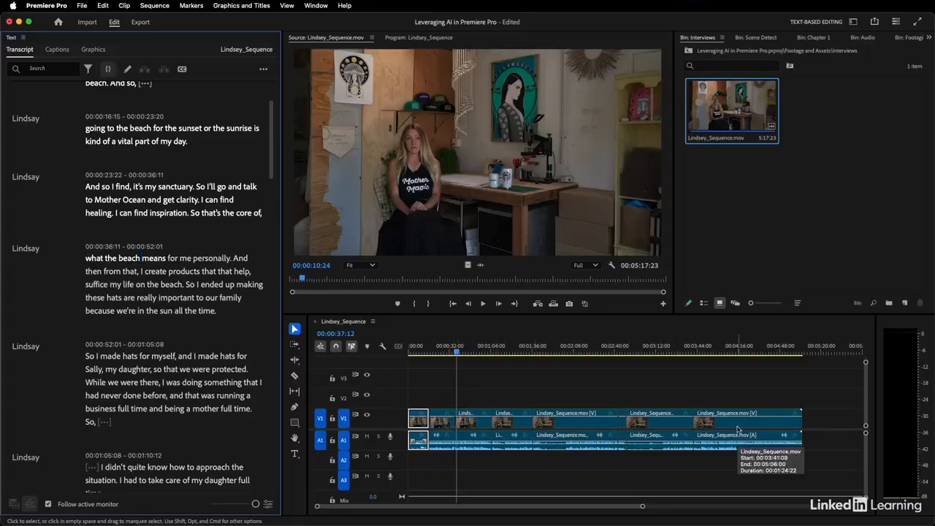
key(super+z)
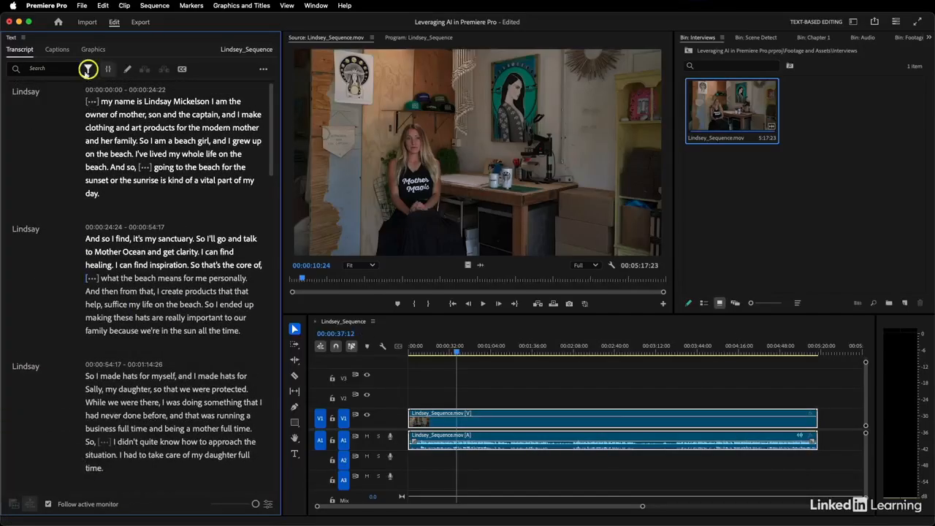
Step: Search for pauses again, lift them all leaving gaps, then undo the lift
click(88, 70)
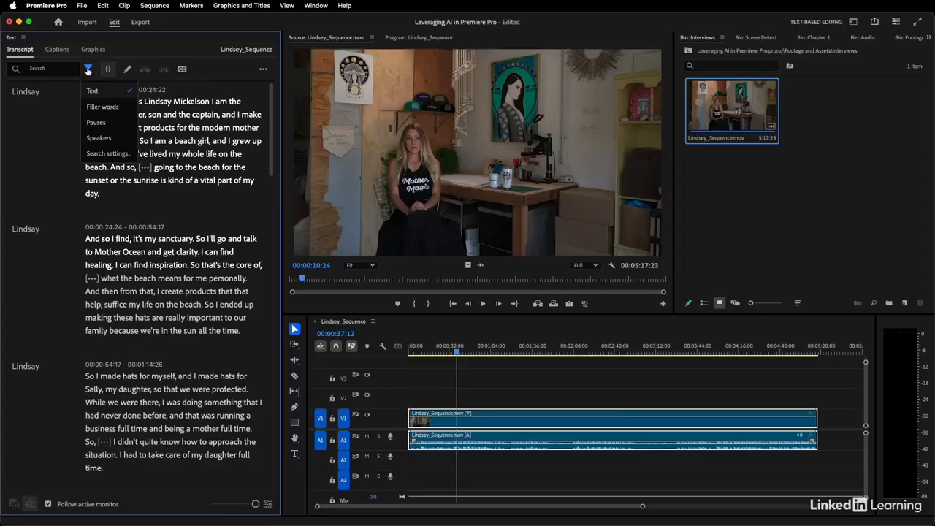
click(95, 122)
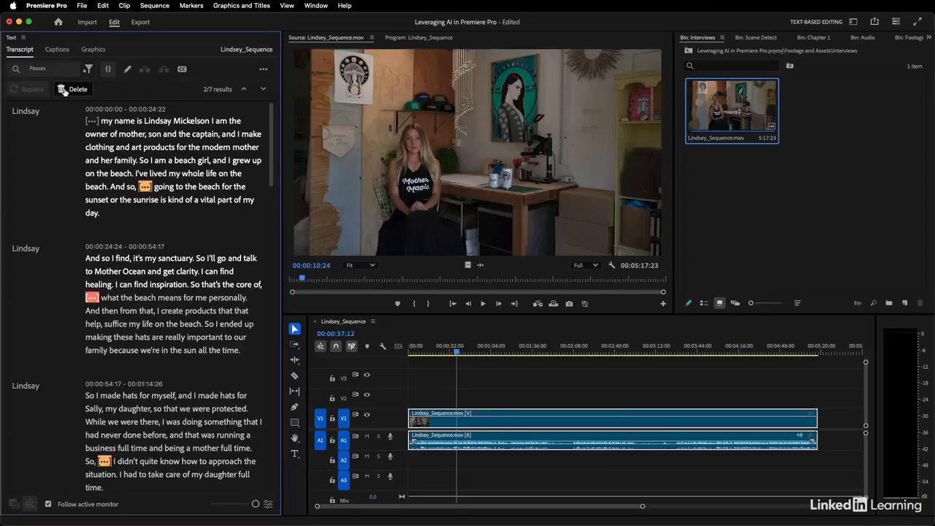
click(63, 89)
click(51, 108)
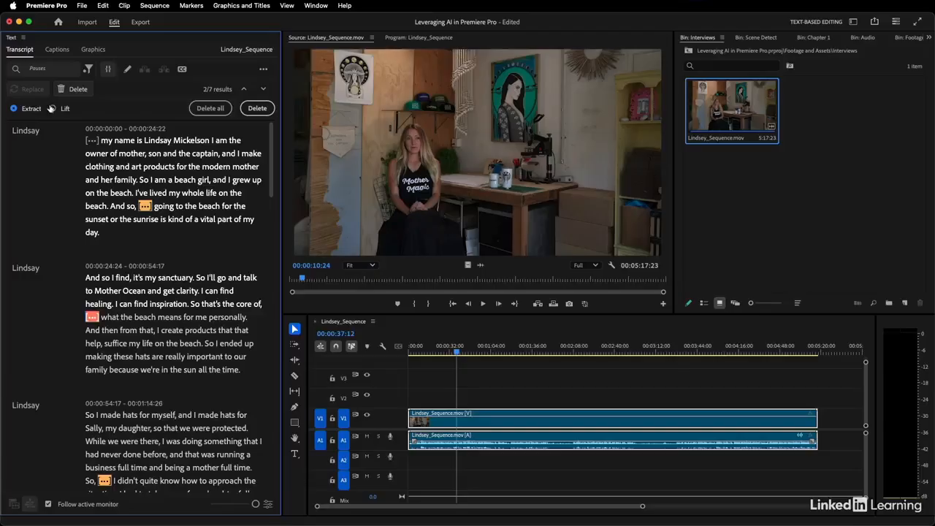
click(210, 109)
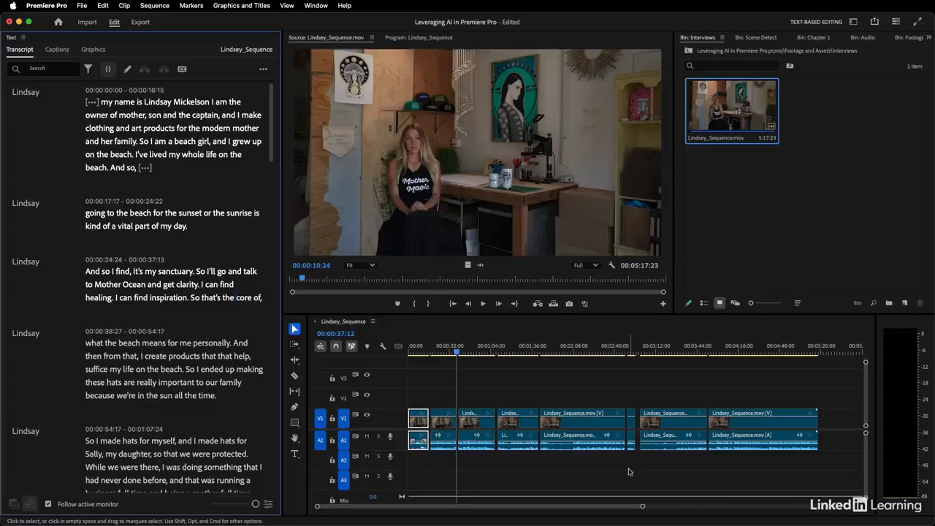
key(super+z)
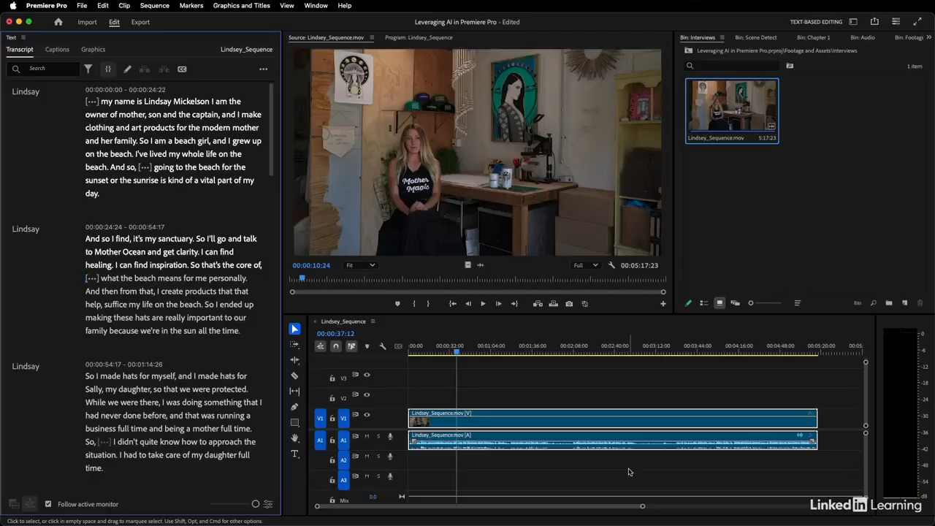
Step: In Settings > Transcription, auto-transcribe all imported clips with language auto-detection enabled
click(47, 6)
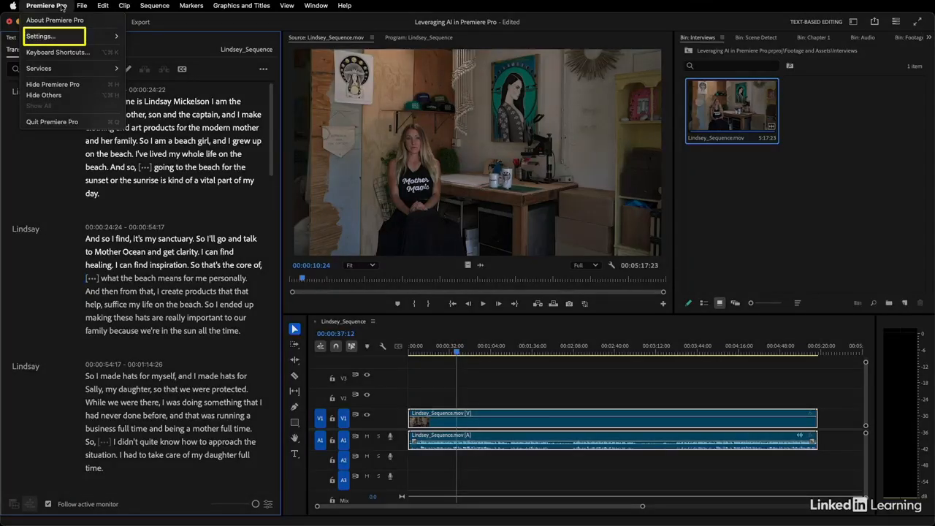
mouse_move(52, 35)
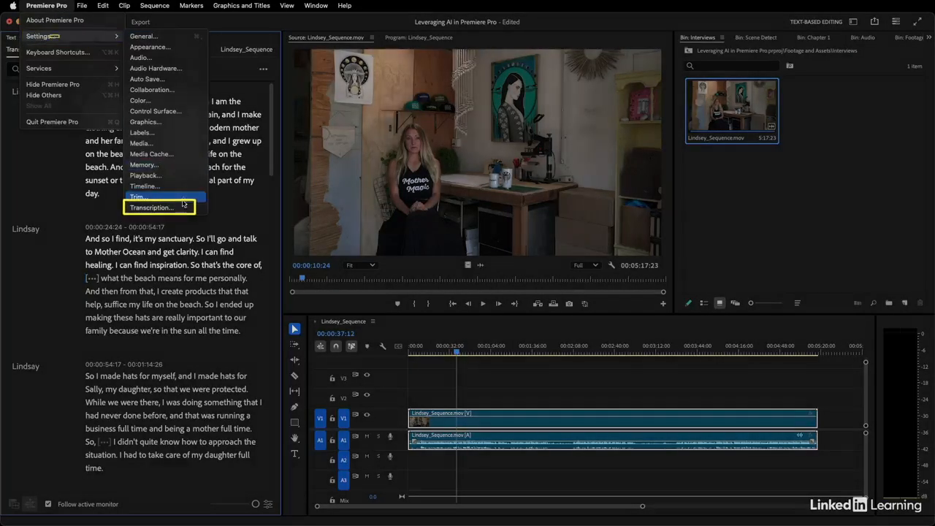
click(153, 208)
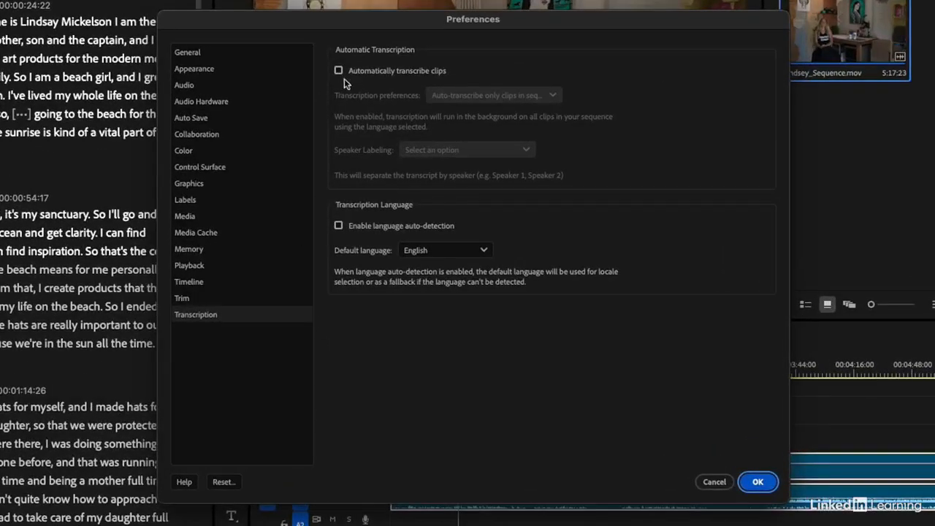
click(345, 71)
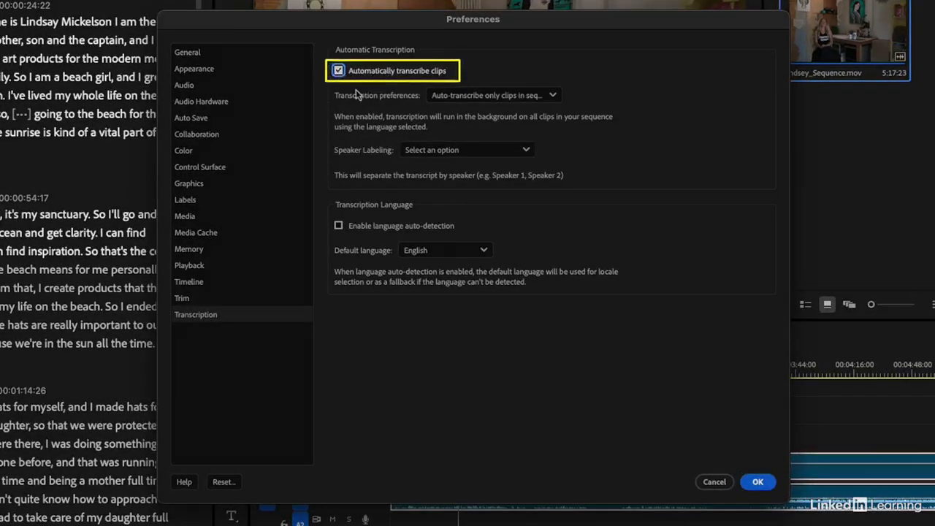
click(490, 95)
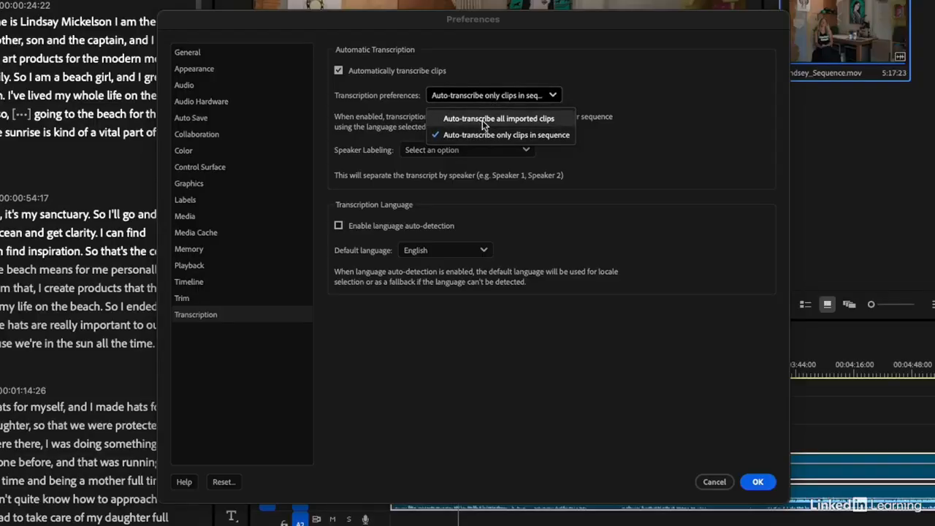
click(482, 119)
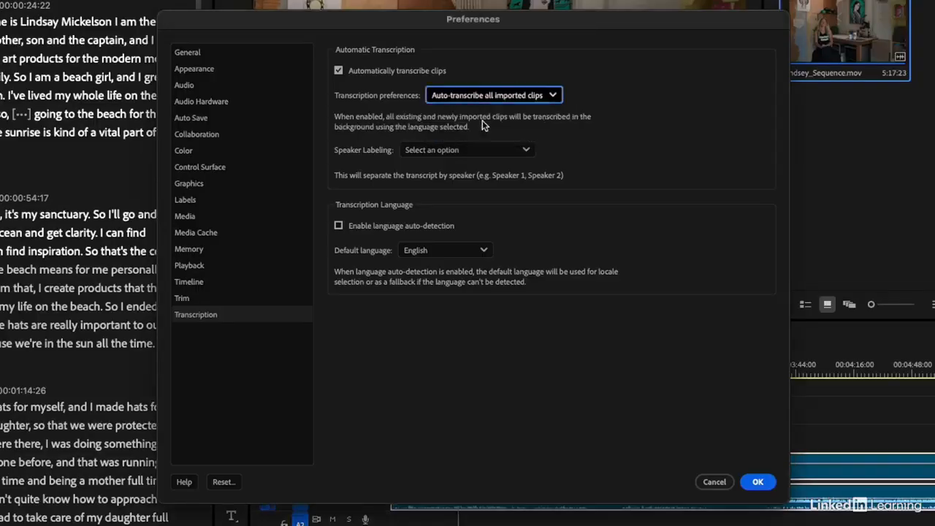
click(342, 225)
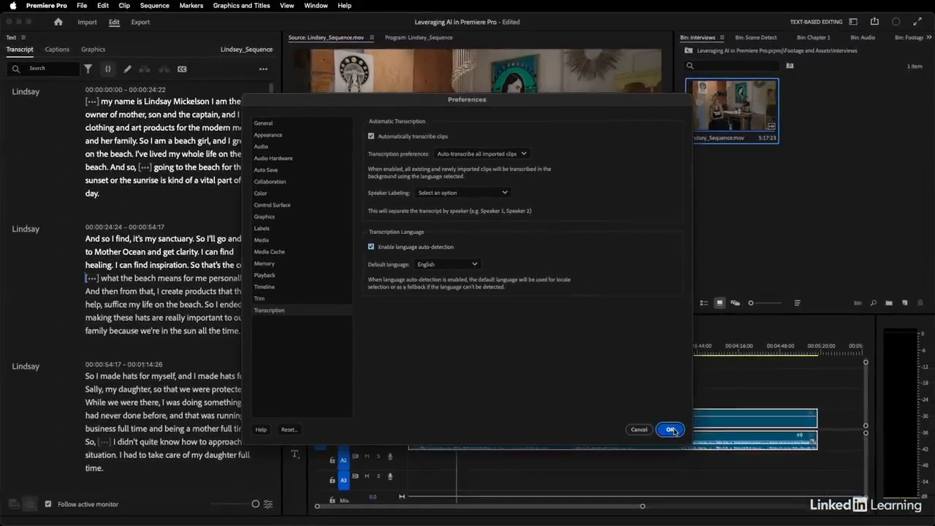
click(670, 430)
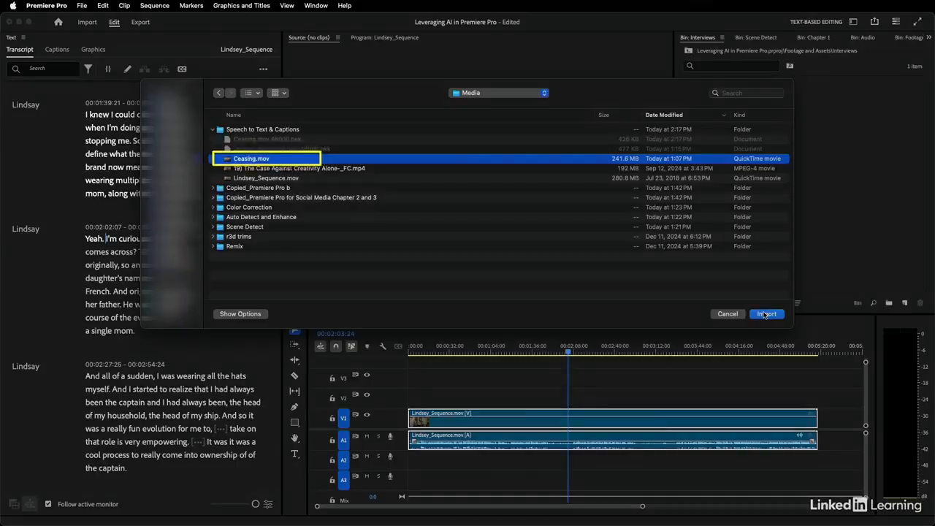
Step: Import Ceasing.mov into the Interviews bin beside Lindsey_Sequence.mov
click(765, 314)
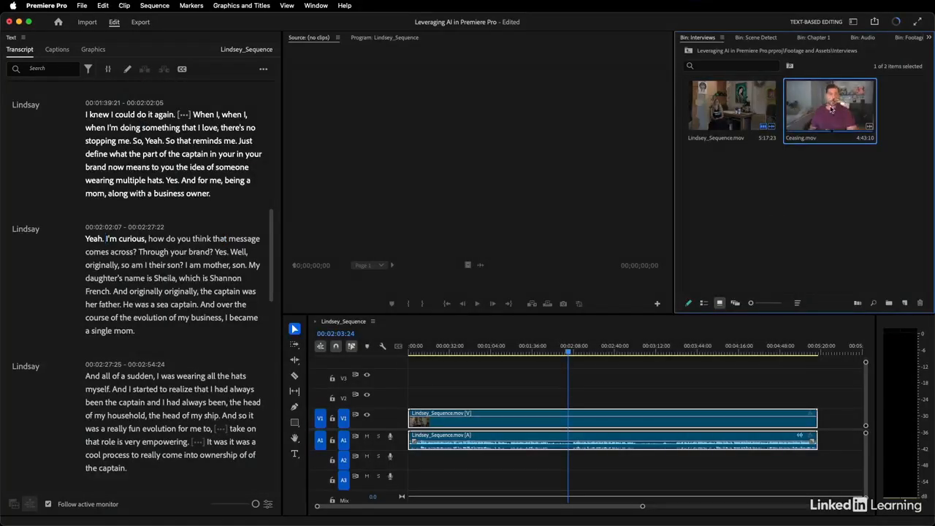
Step: Check transcription progress, then open Ceasing.mov and view its transcript from the top
click(896, 23)
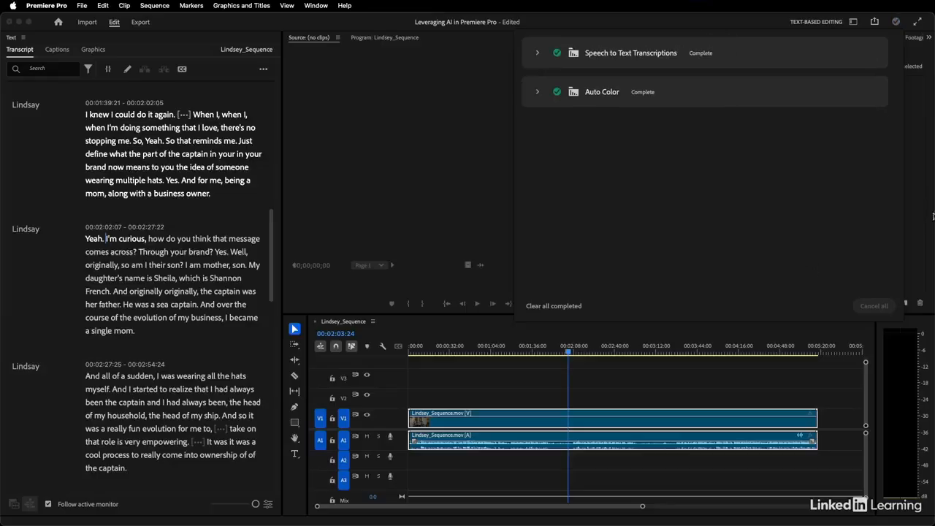
click(497, 259)
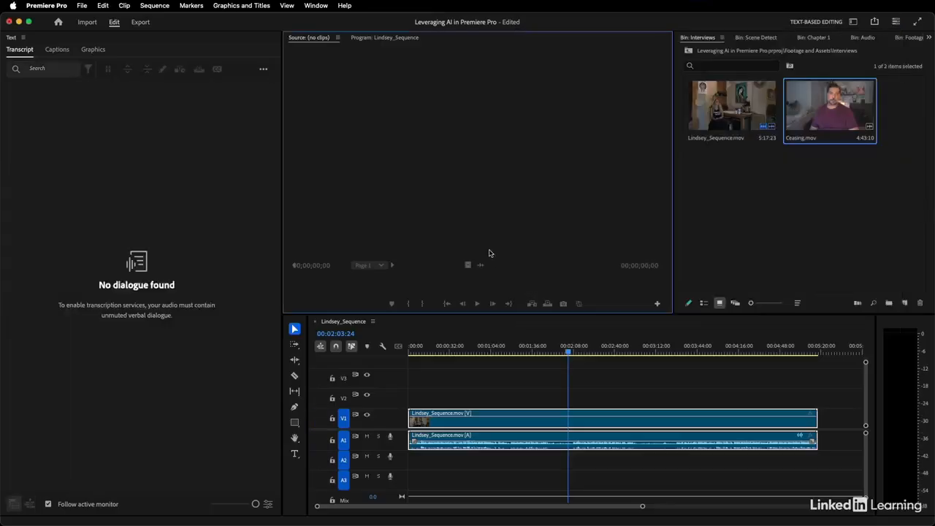
double_click(848, 128)
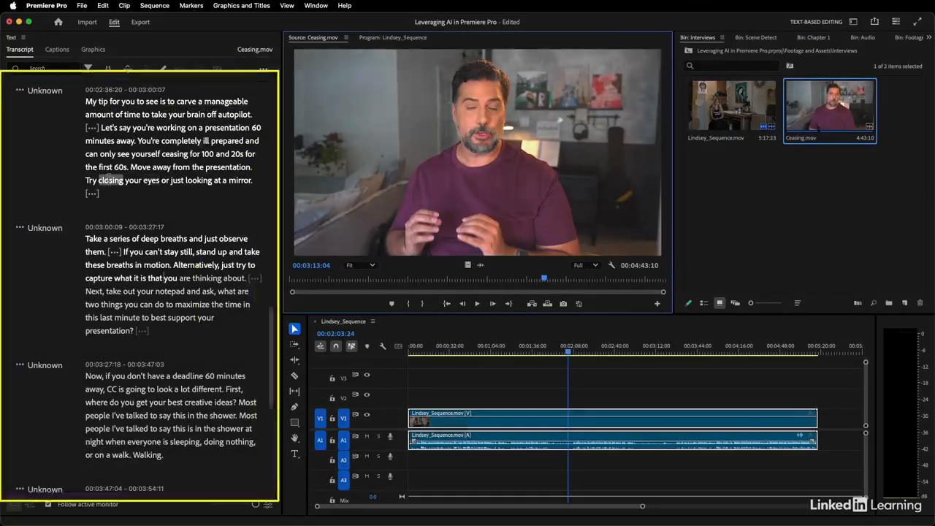
scroll(108, 179, up, 12)
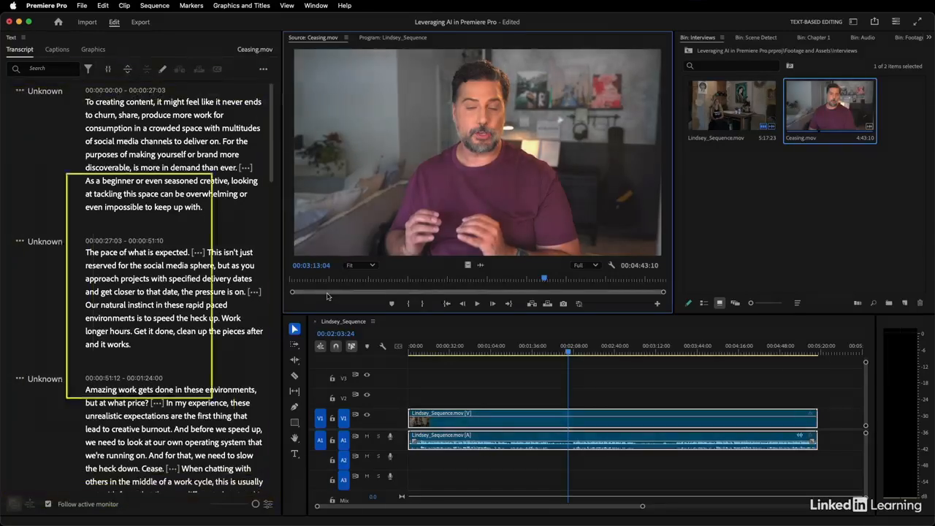
Step: Search the Ceasing.mov transcript for 'cease', finding the single match 'Cease.'
click(89, 101)
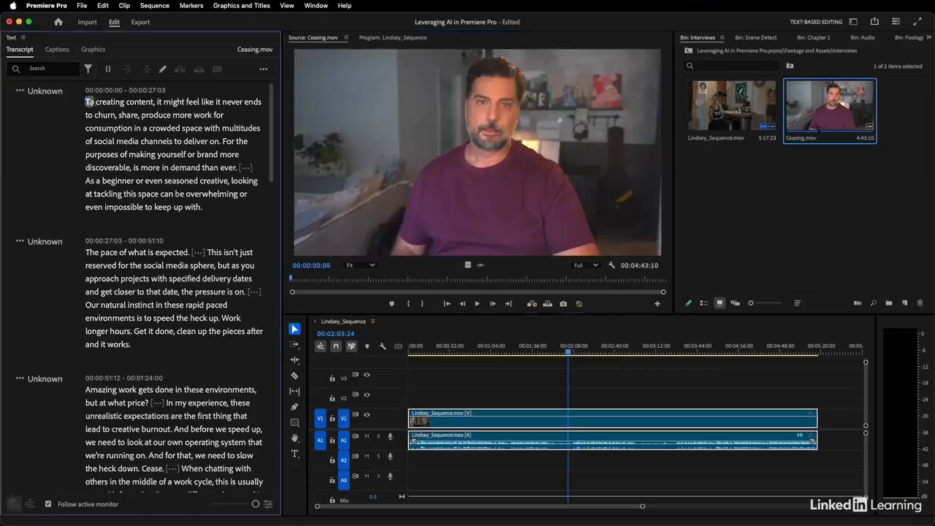
click(60, 68)
text(cea)
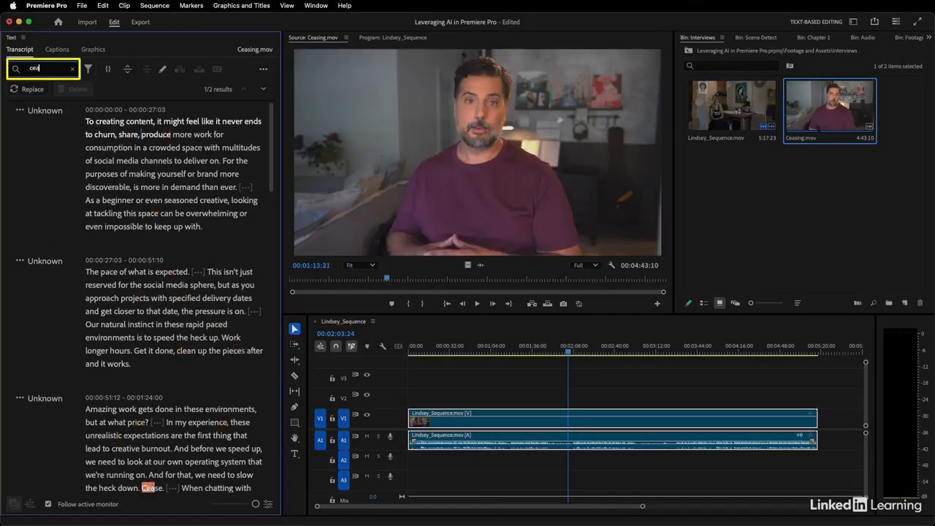
text(se)
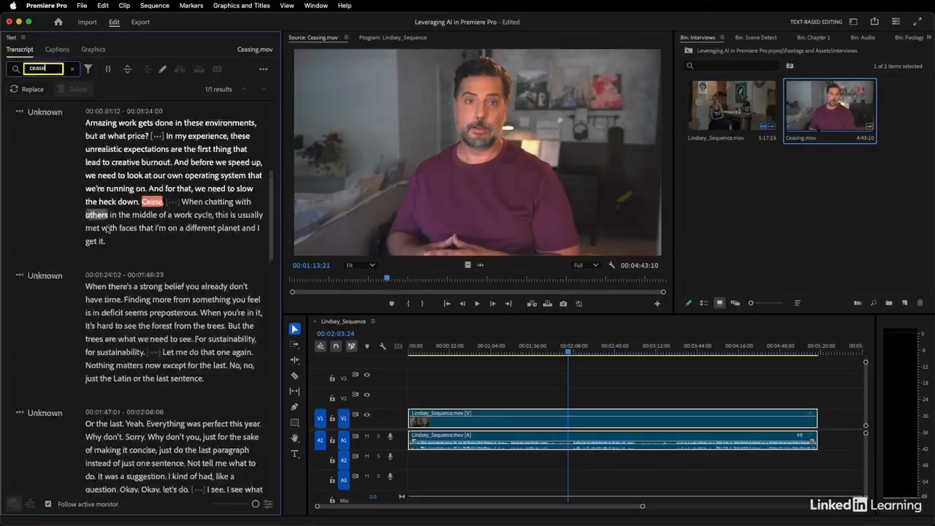
scroll(106, 228, down, 10)
scroll(107, 228, up, 15)
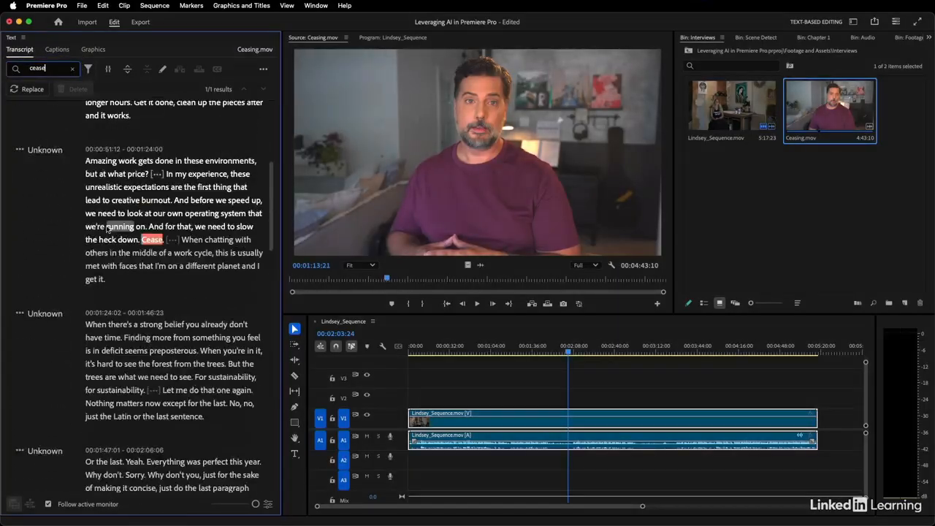